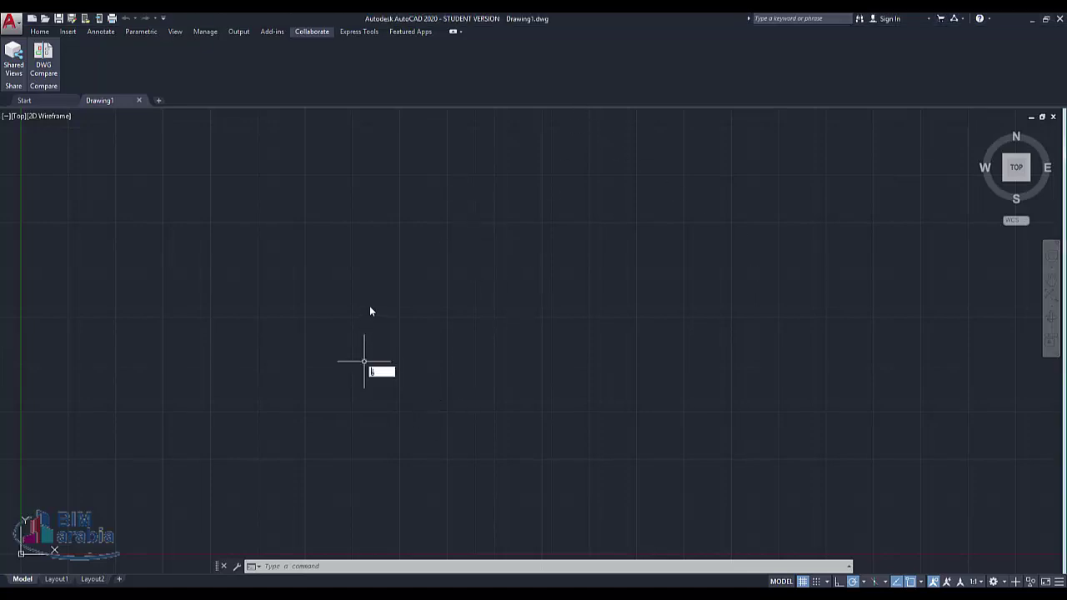
# - Draw a circle from a picked centre and radius, then window-select it
pyautogui.write('l')
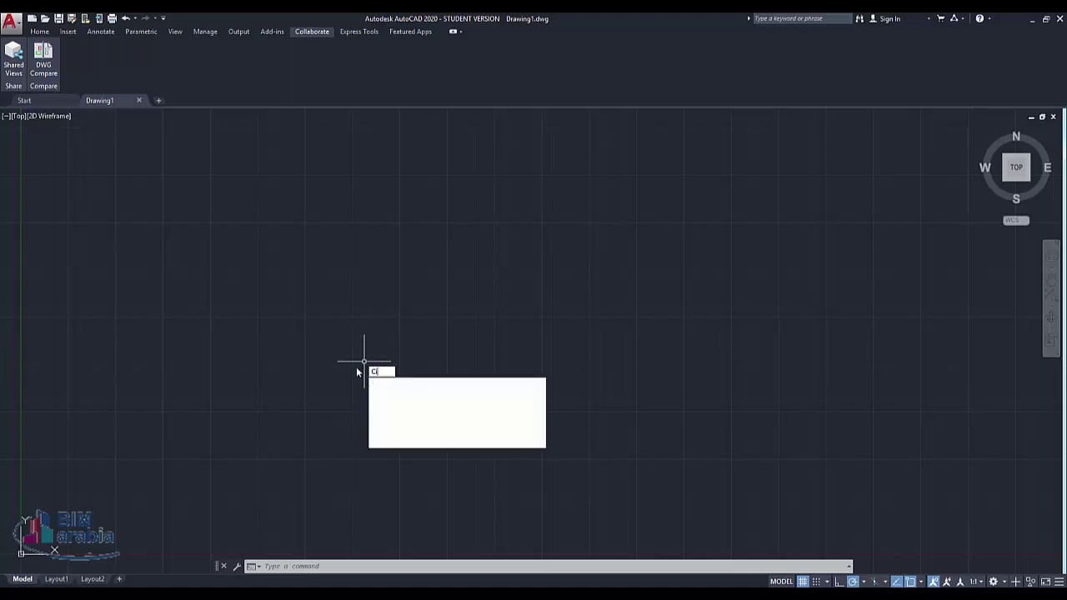
pyautogui.write('i')
pyautogui.click(415, 385)
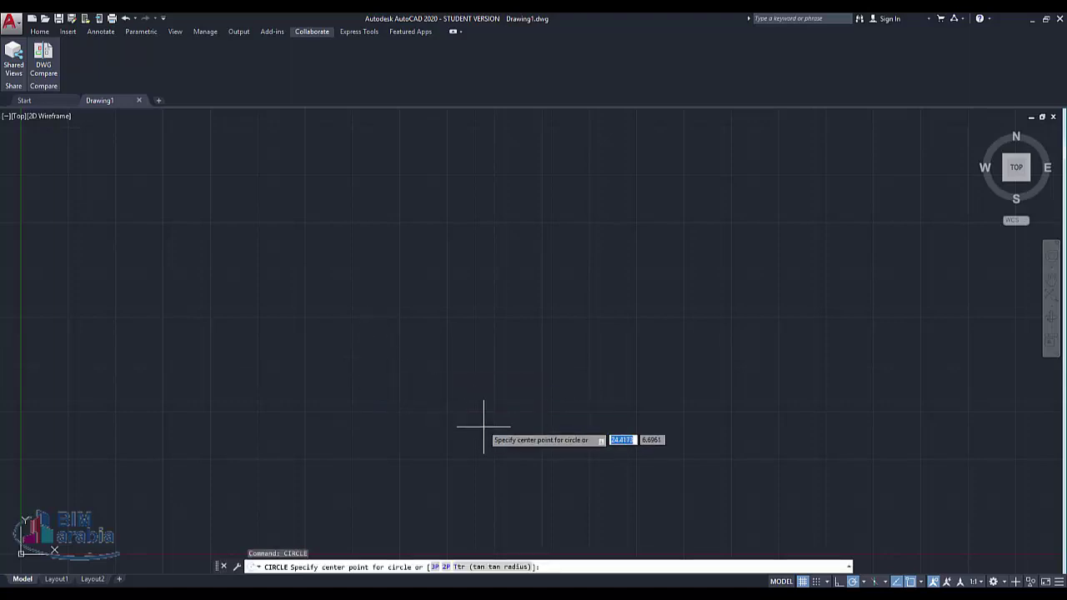
pyautogui.click(472, 414)
pyautogui.click(523, 414)
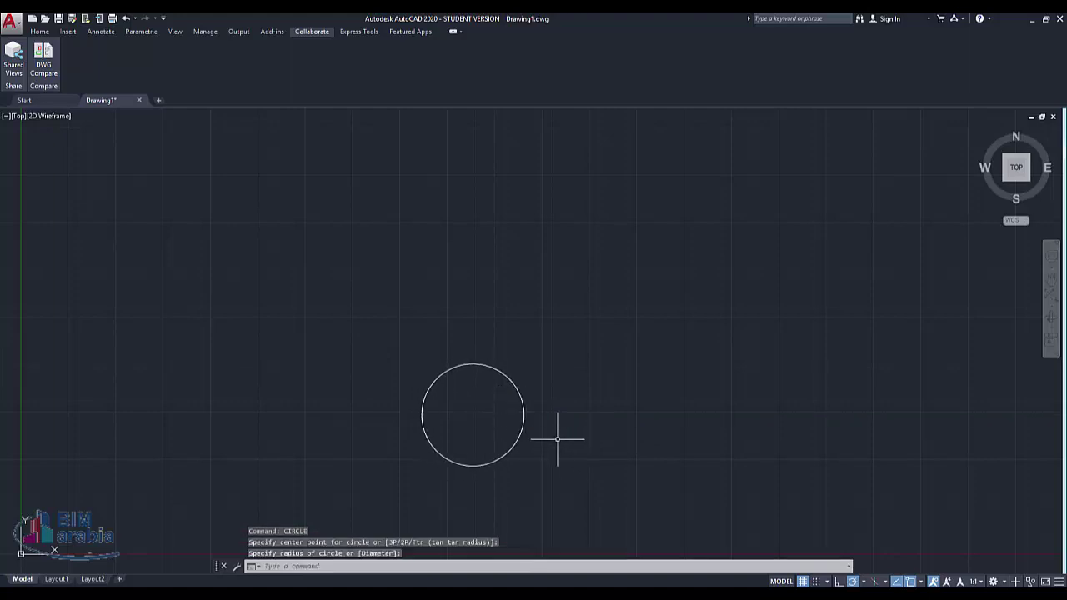
pyautogui.press('Escape')
pyautogui.click(562, 361)
pyautogui.click(459, 409)
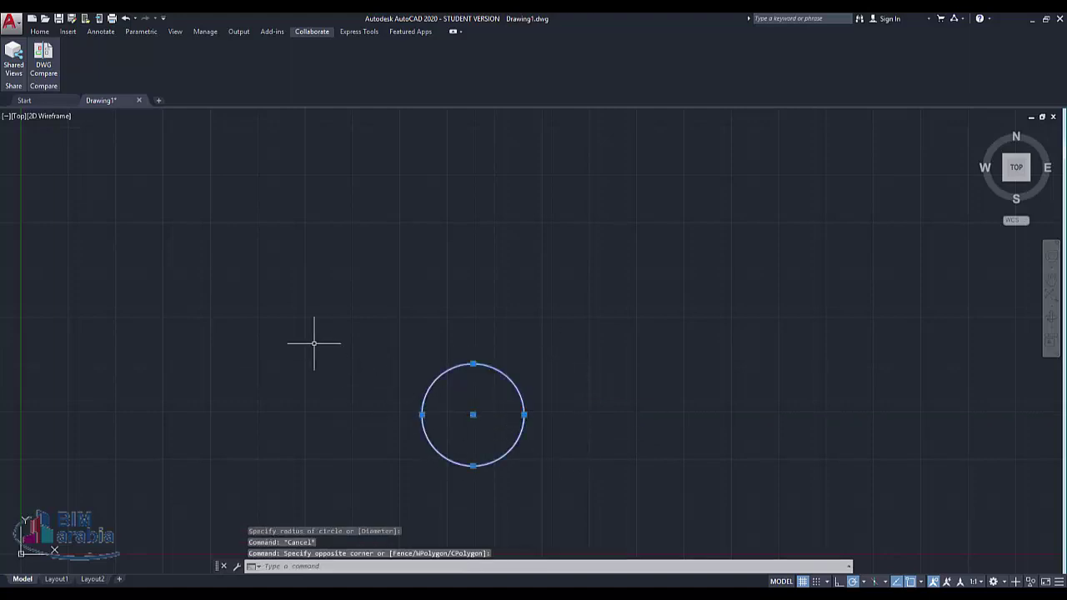
# - Start a rectangular array of the circle and stretch it to 4 rows and 8 columns
pyautogui.write('ar')
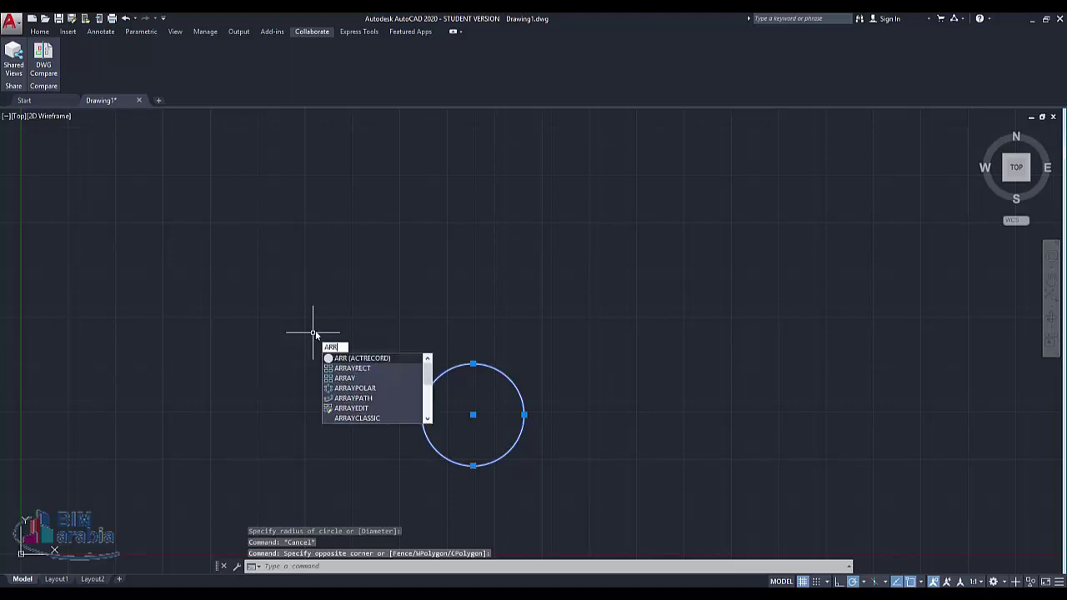
pyautogui.click(371, 378)
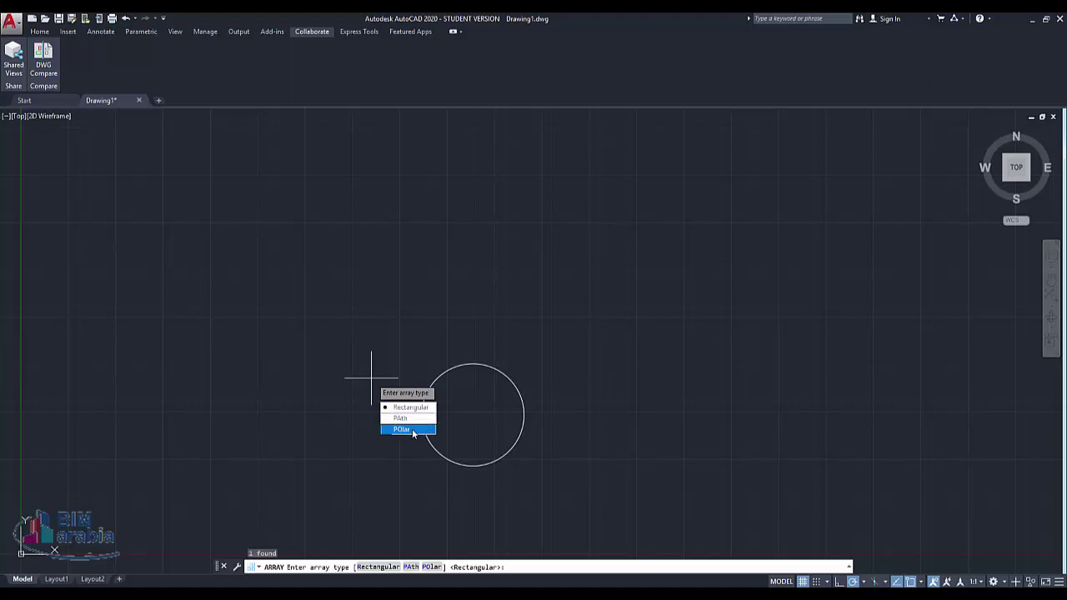
pyautogui.click(408, 406)
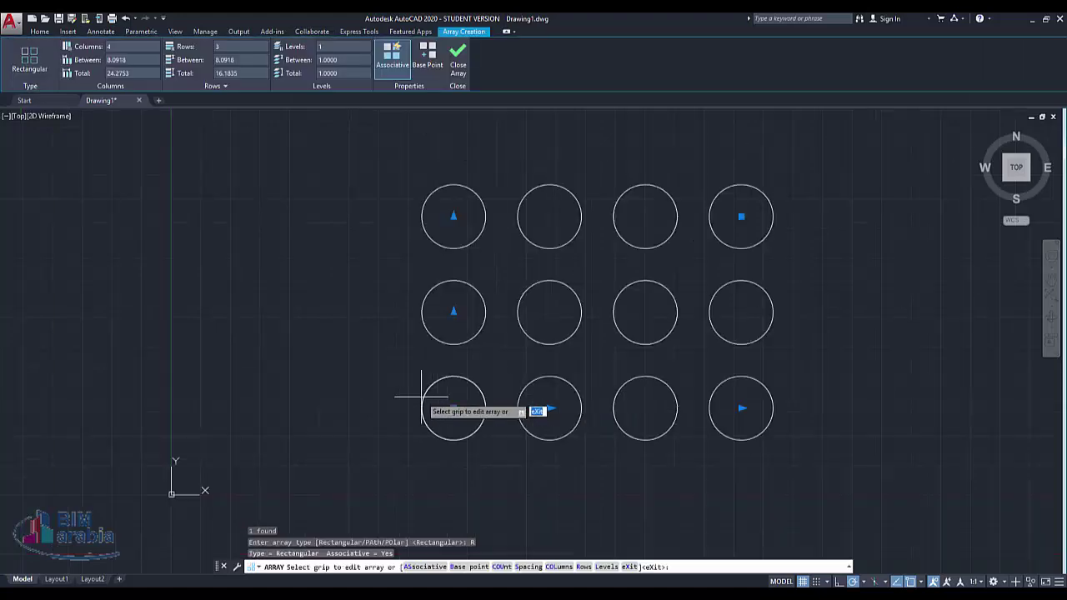
pyautogui.scroll(-2, 421, 397)
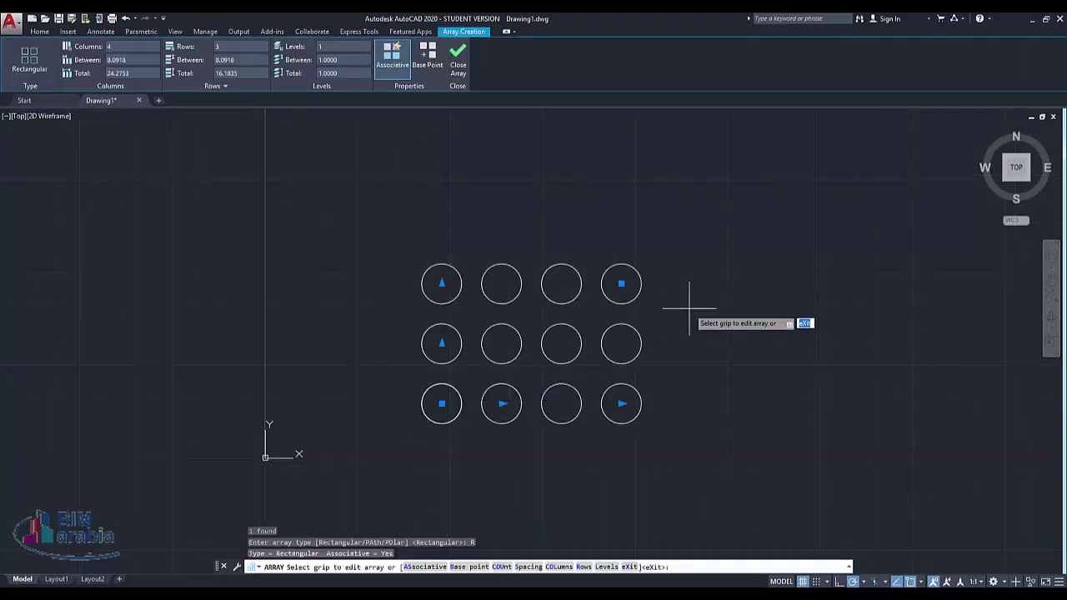
pyautogui.click(441, 284)
pyautogui.click(440, 172)
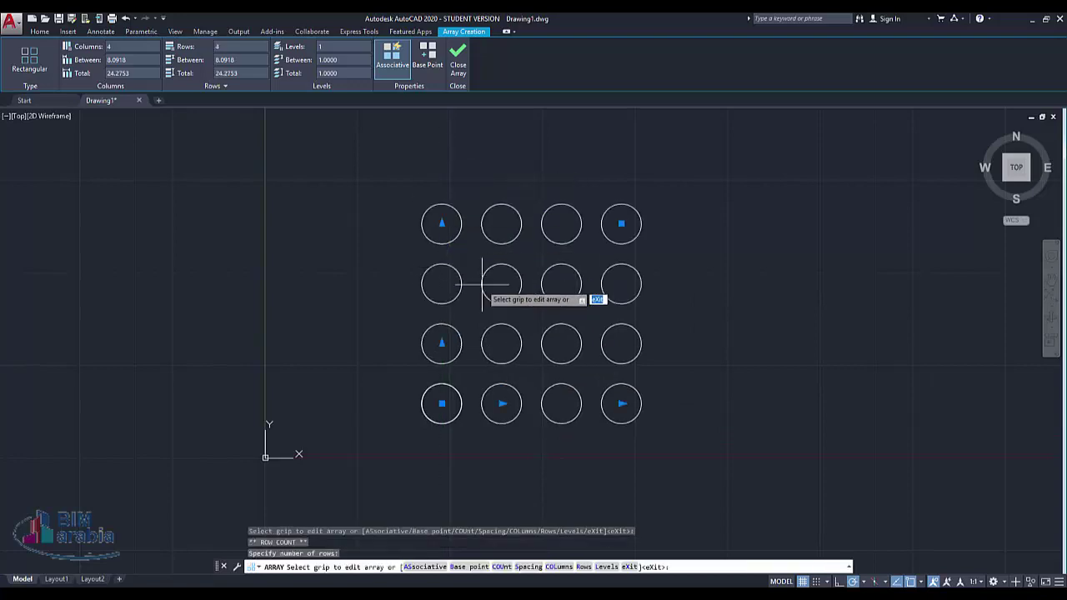
pyautogui.click(621, 404)
pyautogui.click(918, 421)
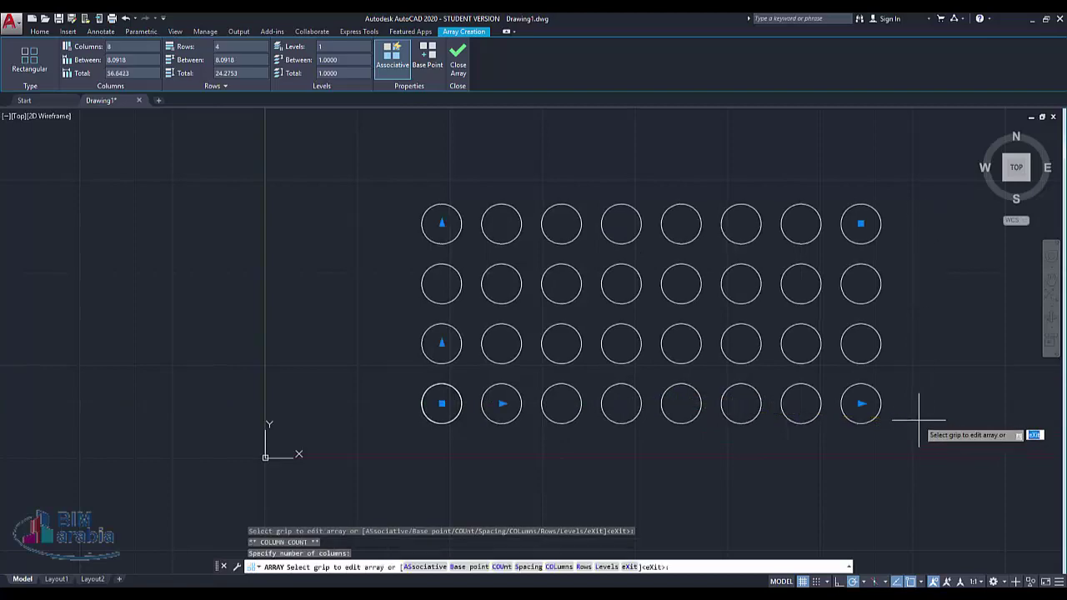
# - Set column spacing to 4.6022 and row spacing to 4.0243 so the circles overlap
pyautogui.click(502, 403)
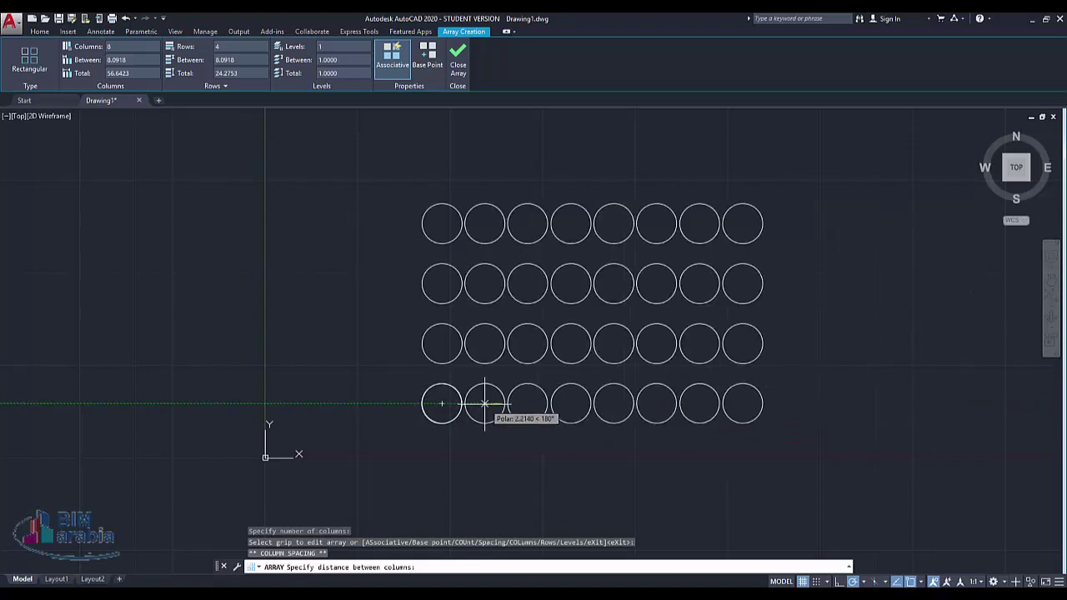
pyautogui.click(475, 403)
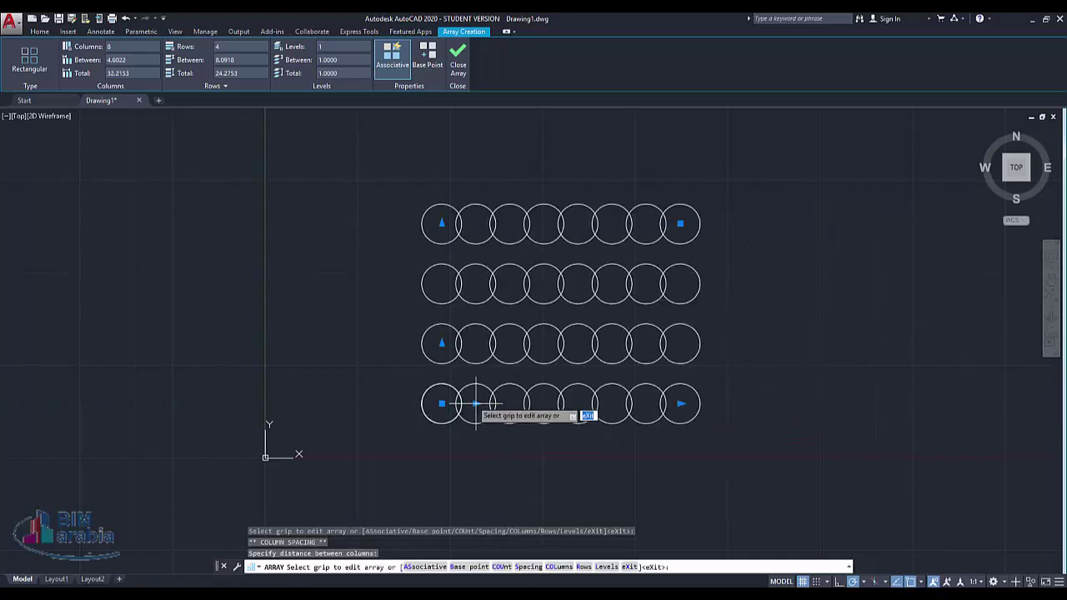
pyautogui.click(442, 342)
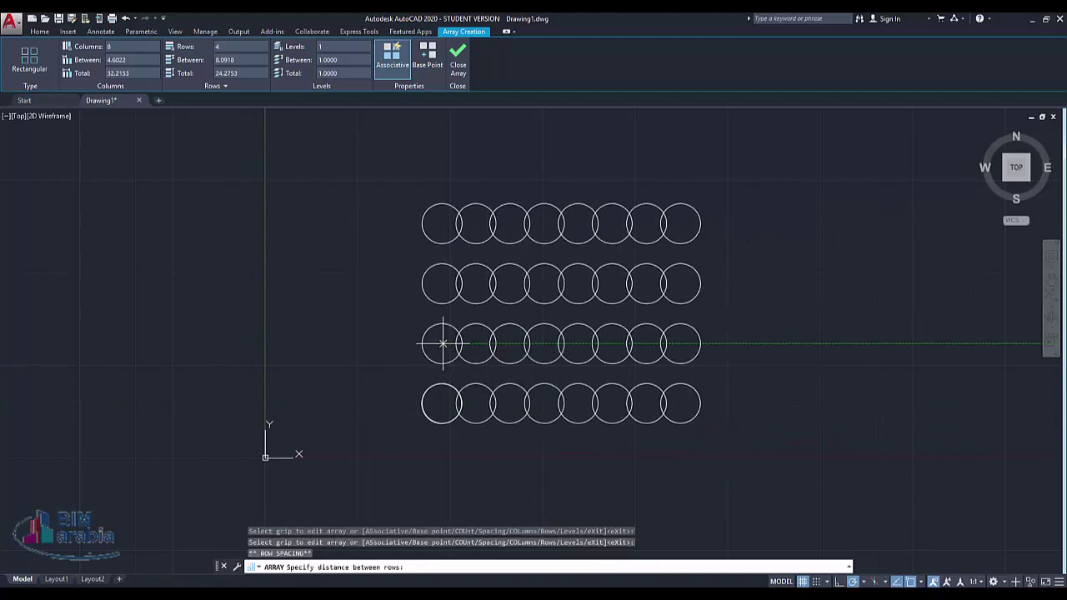
pyautogui.click(441, 373)
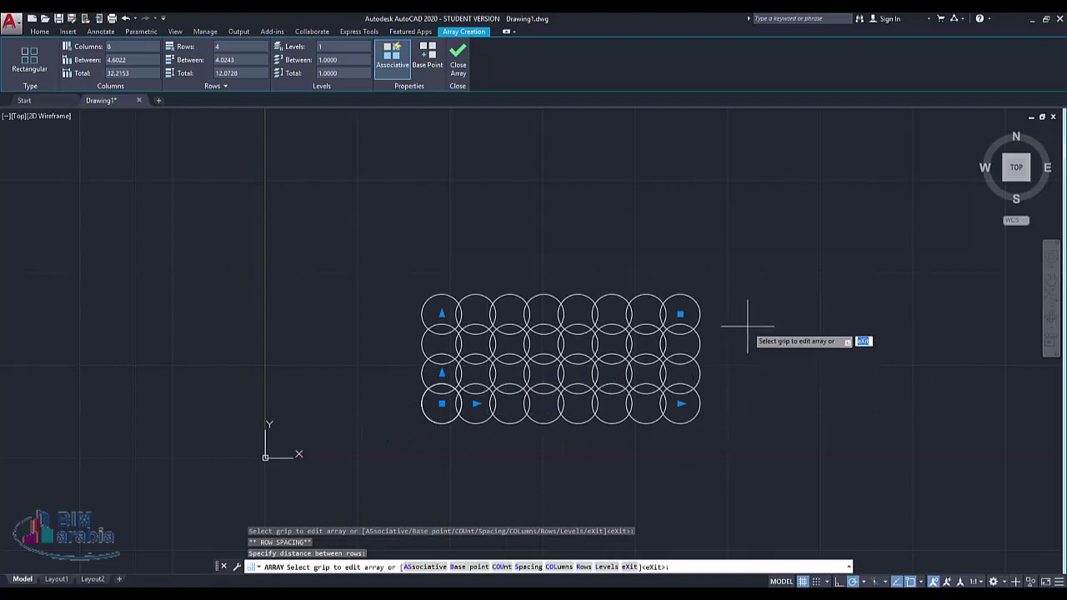
pyautogui.press('Escape')
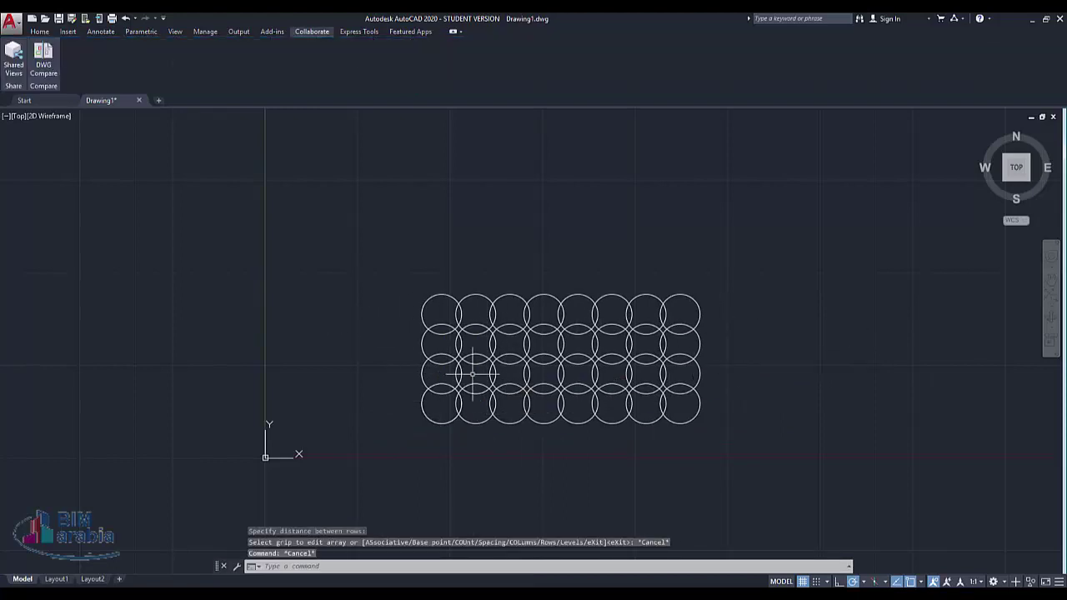
# - Draw a second, smaller circle above the overlapping circle grid
pyautogui.write('circle')
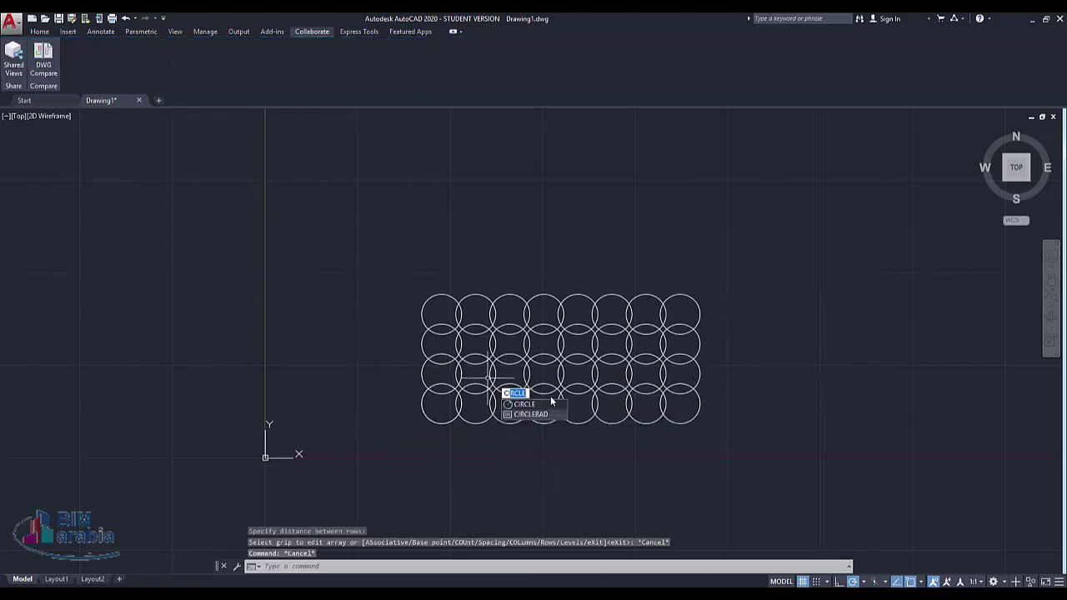
pyautogui.click(544, 393)
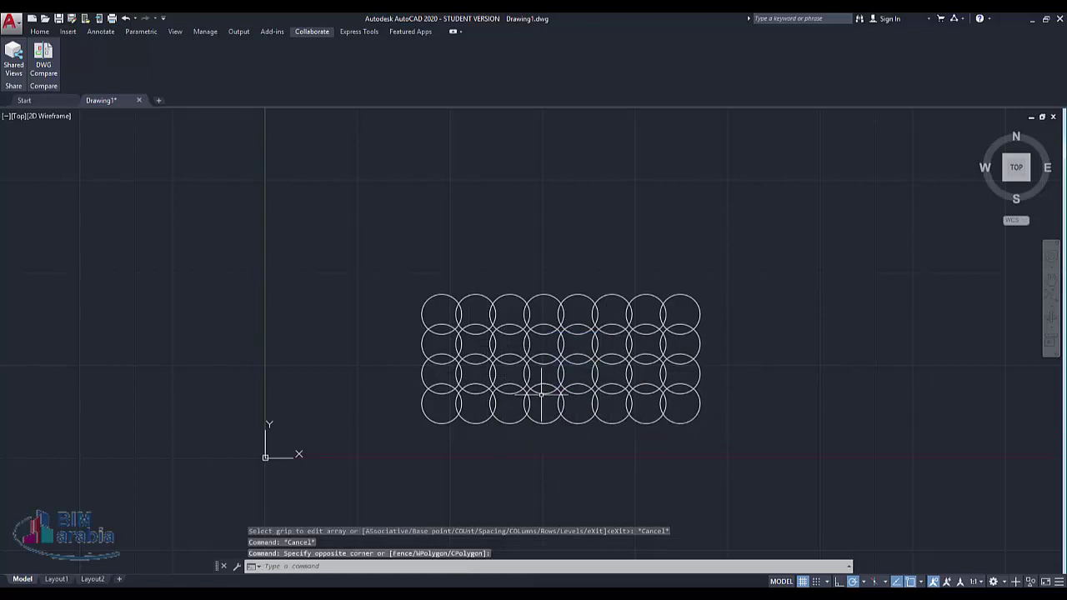
pyautogui.write('circle')
pyautogui.press('Return')
pyautogui.click(562, 228)
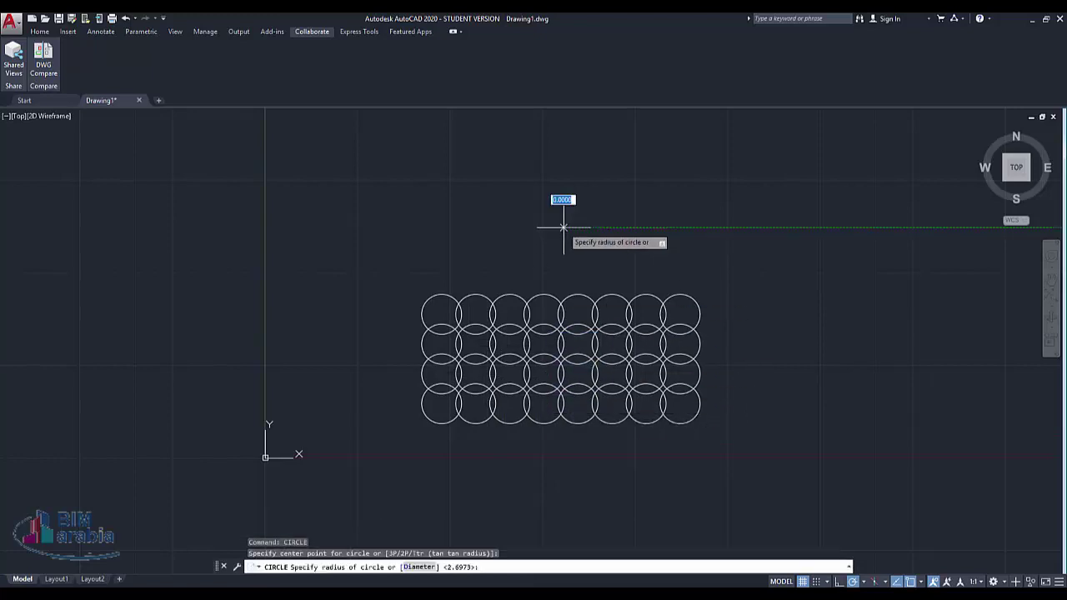
pyautogui.click(574, 228)
# - Start a path array on the small circle, cancel it, and return to the Home tab
pyautogui.click(542, 192)
pyautogui.write('a')
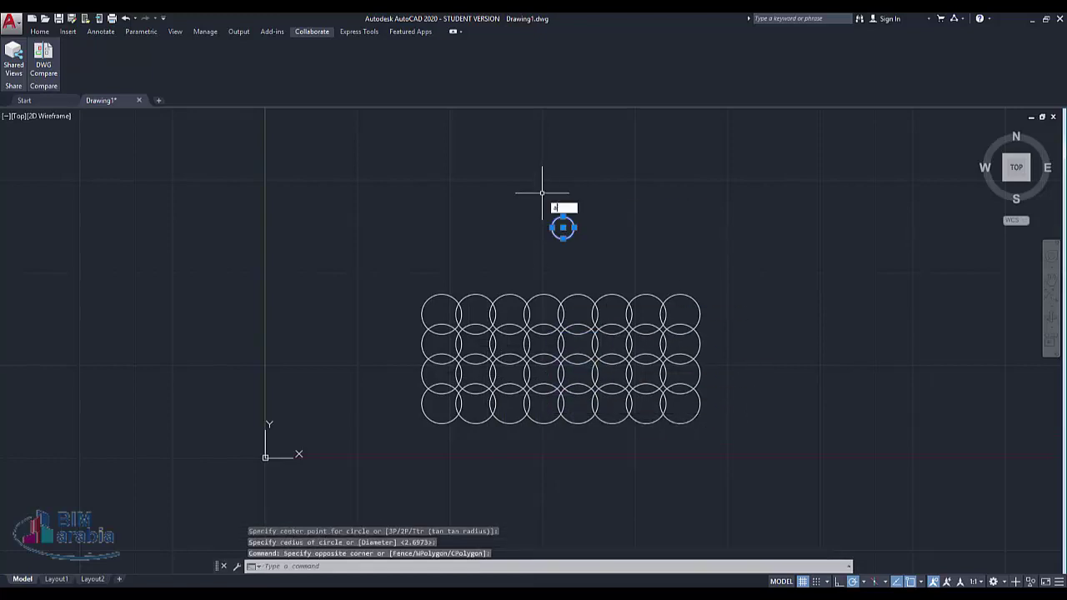
pyautogui.write('ra')
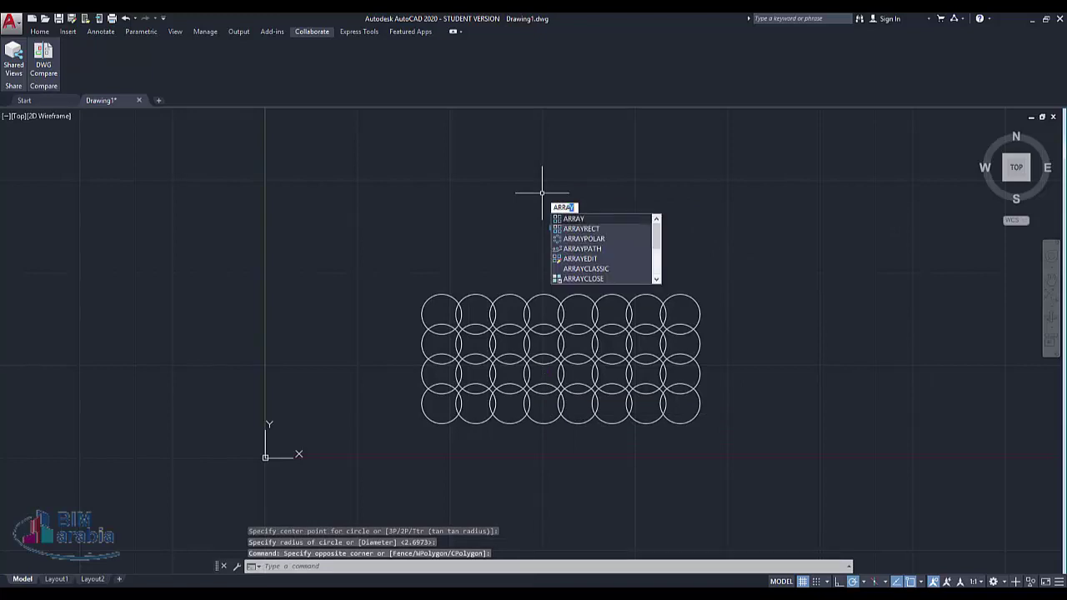
pyautogui.press('Return')
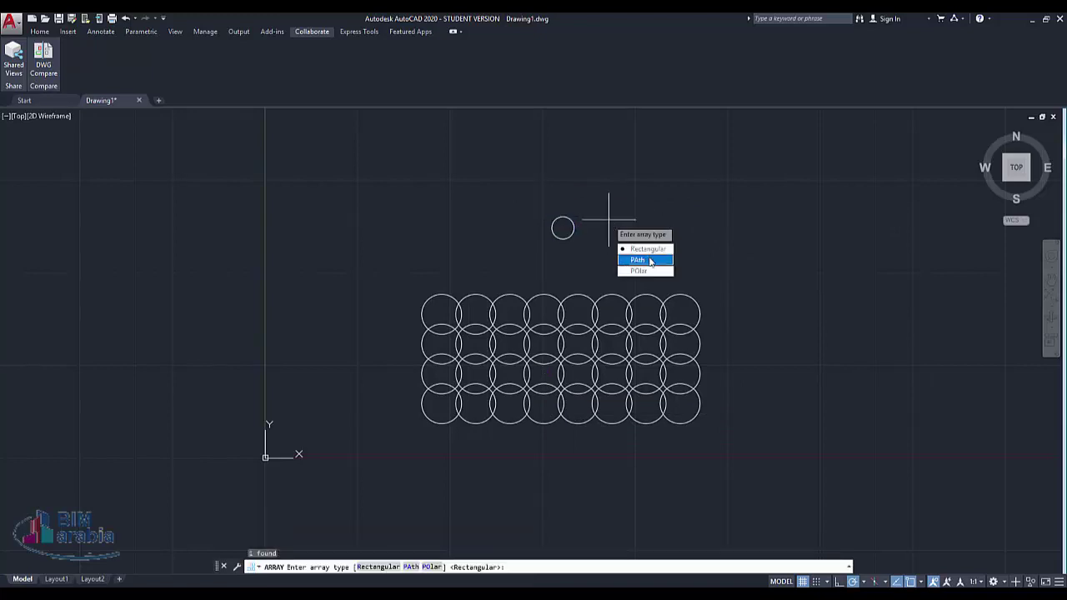
pyautogui.click(650, 261)
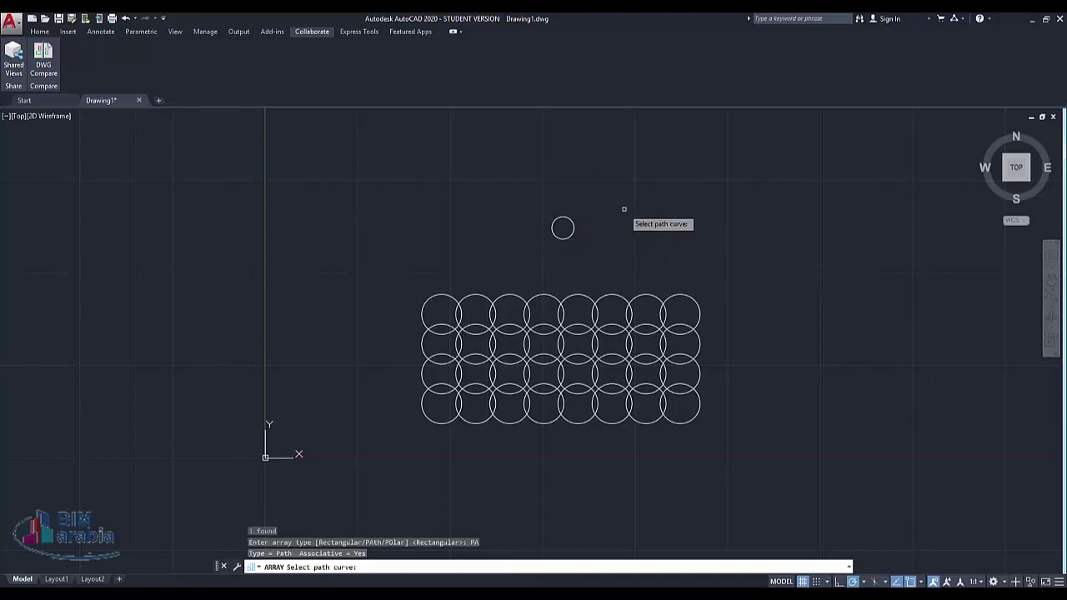
pyautogui.press('Escape')
pyautogui.press('Escape')
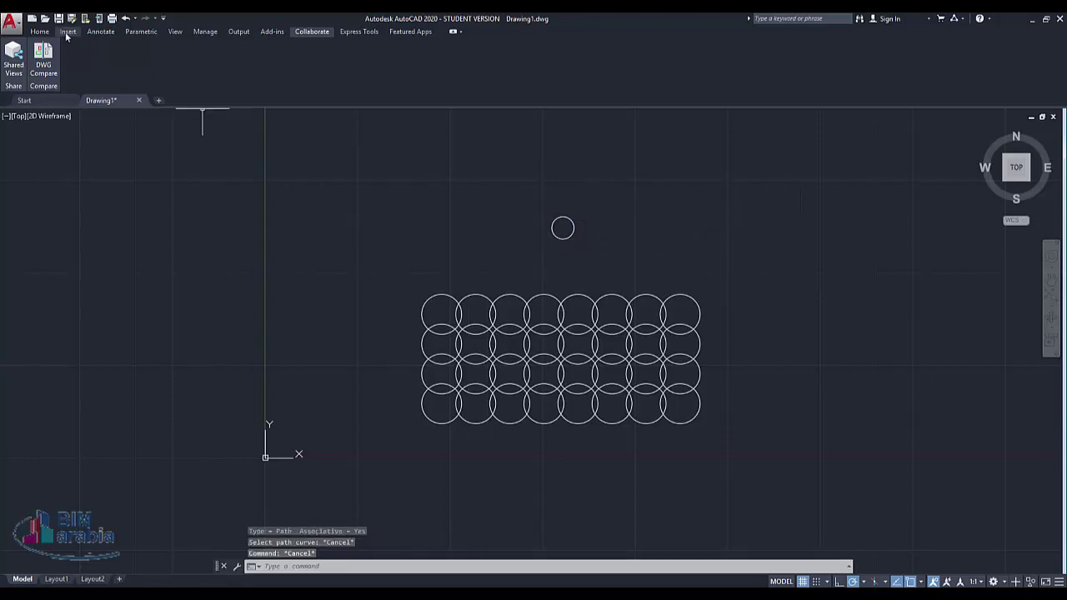
pyautogui.click(40, 32)
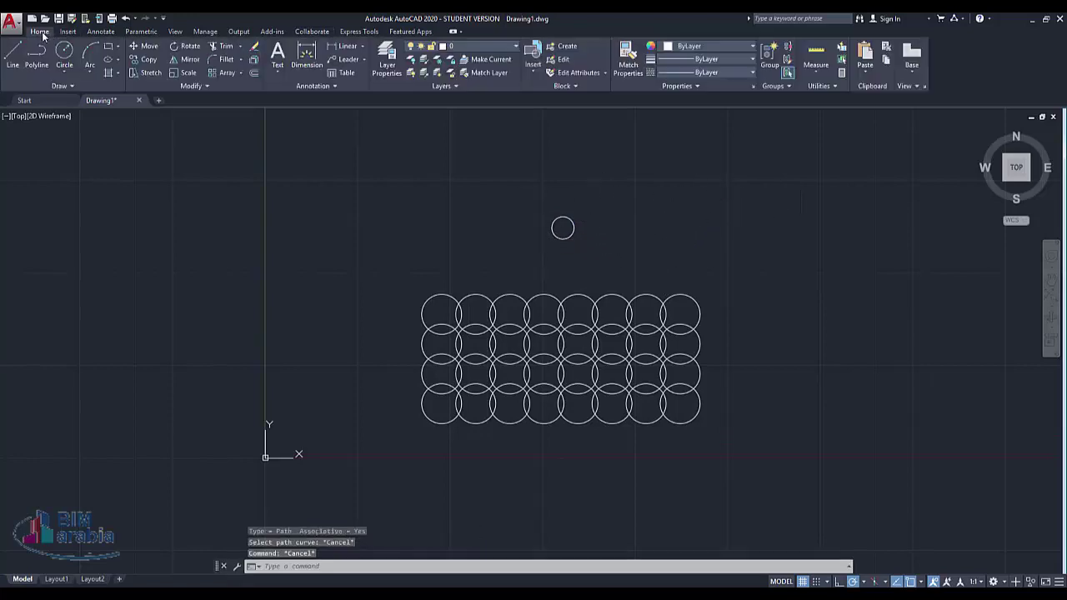
# - Draw a polyline from the small circle's centre with two straight segments ending in an arc
pyautogui.click(70, 86)
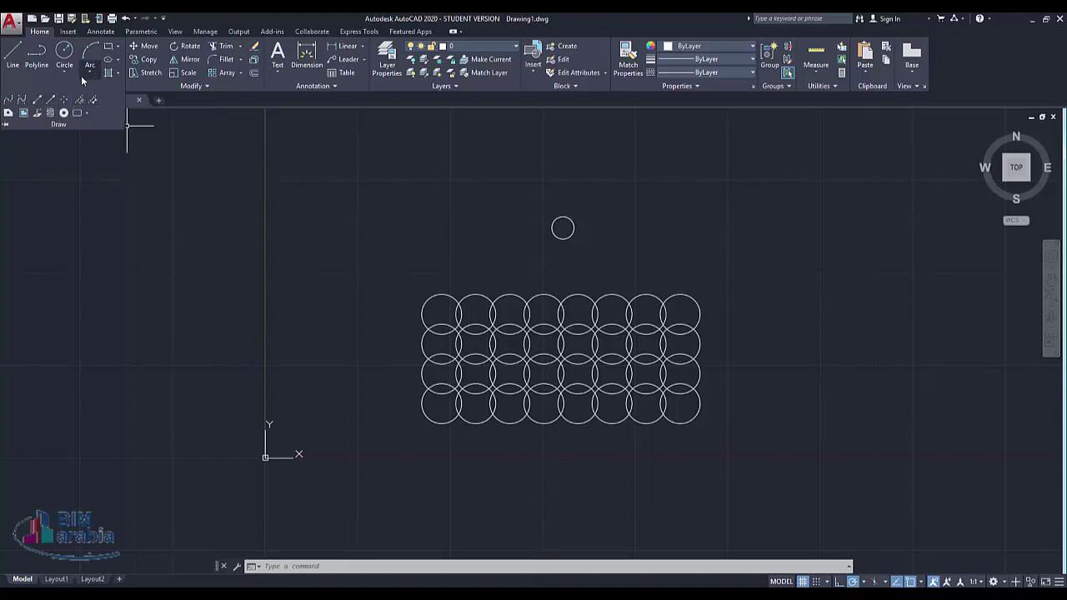
pyautogui.click(38, 69)
pyautogui.click(562, 227)
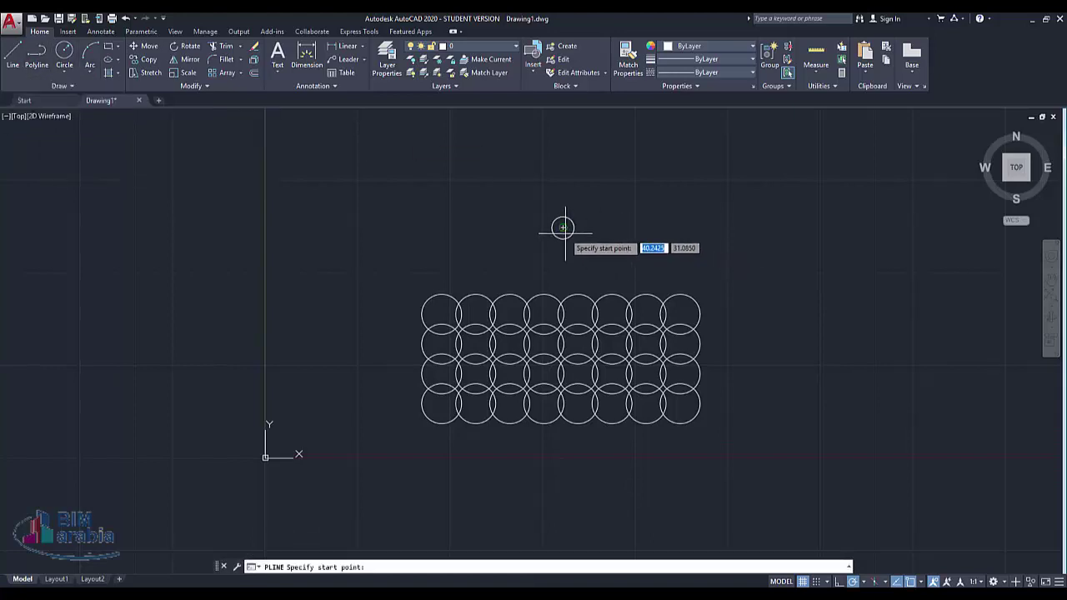
pyautogui.click(713, 158)
pyautogui.click(856, 198)
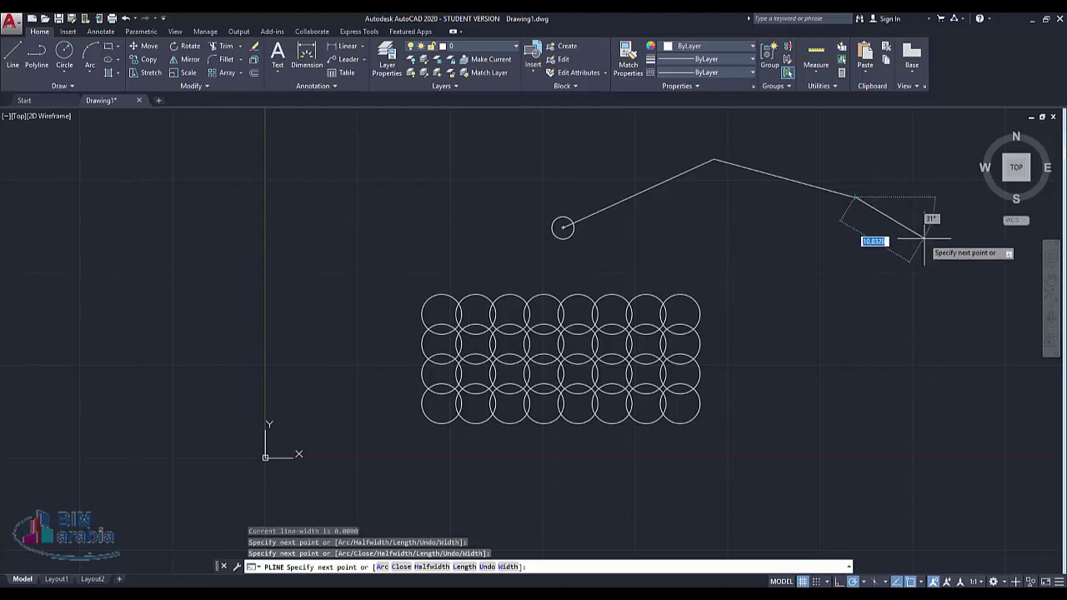
pyautogui.write('a')
pyautogui.press('Return')
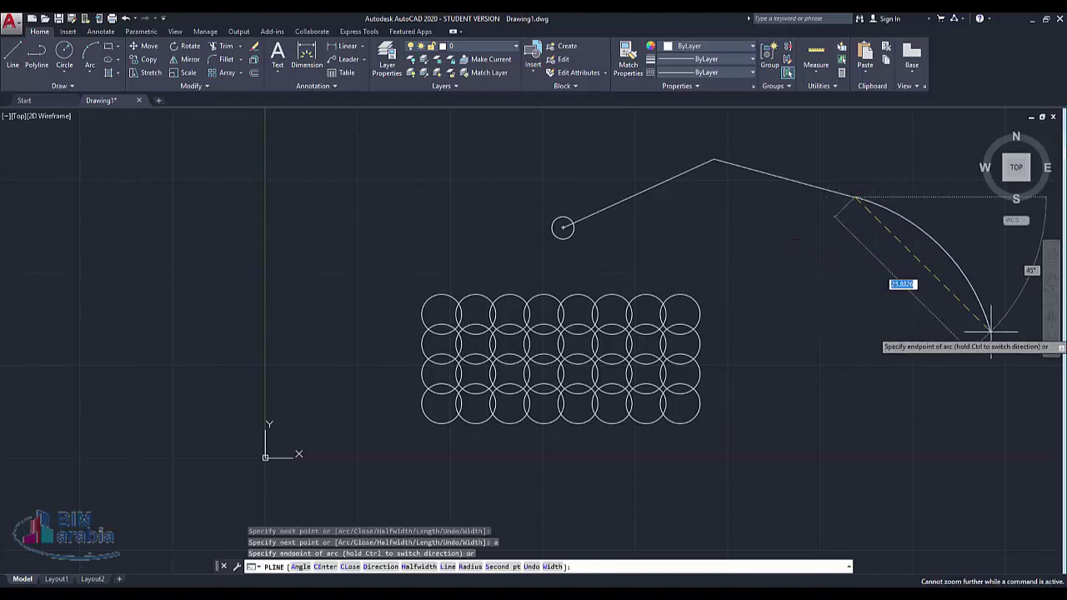
pyautogui.rightClick(954, 364)
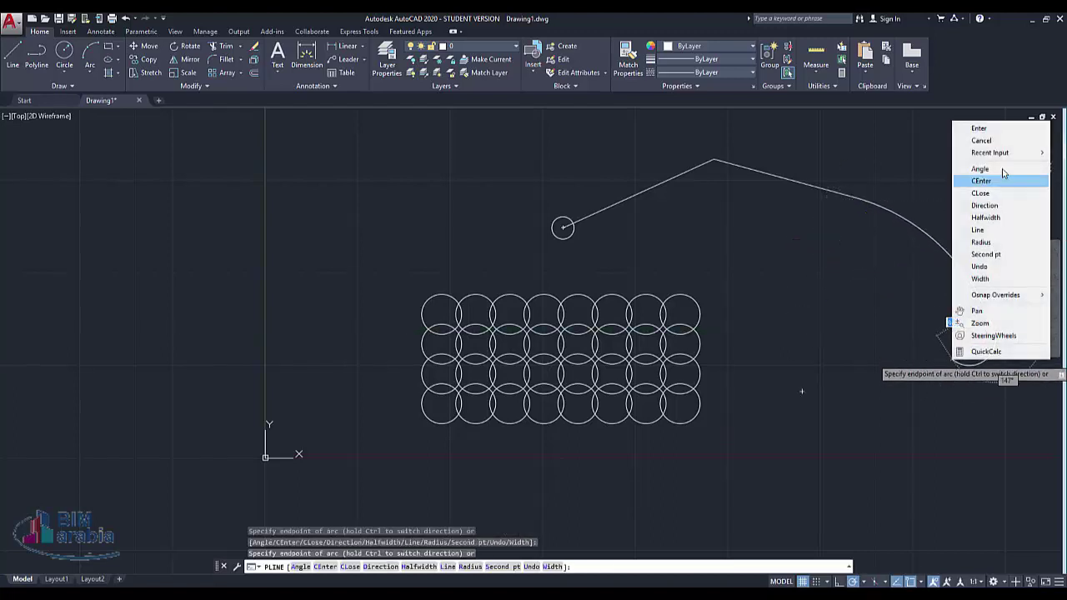
pyautogui.click(994, 130)
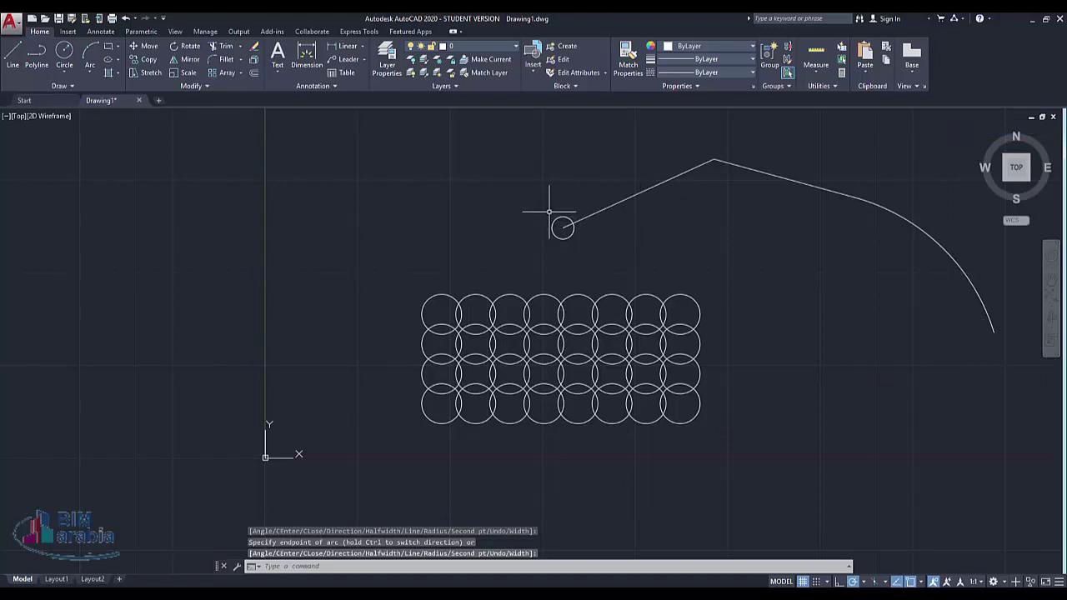
# - Path-array the small circle along the polyline, widening the spacing to eight circles
pyautogui.write('ara')
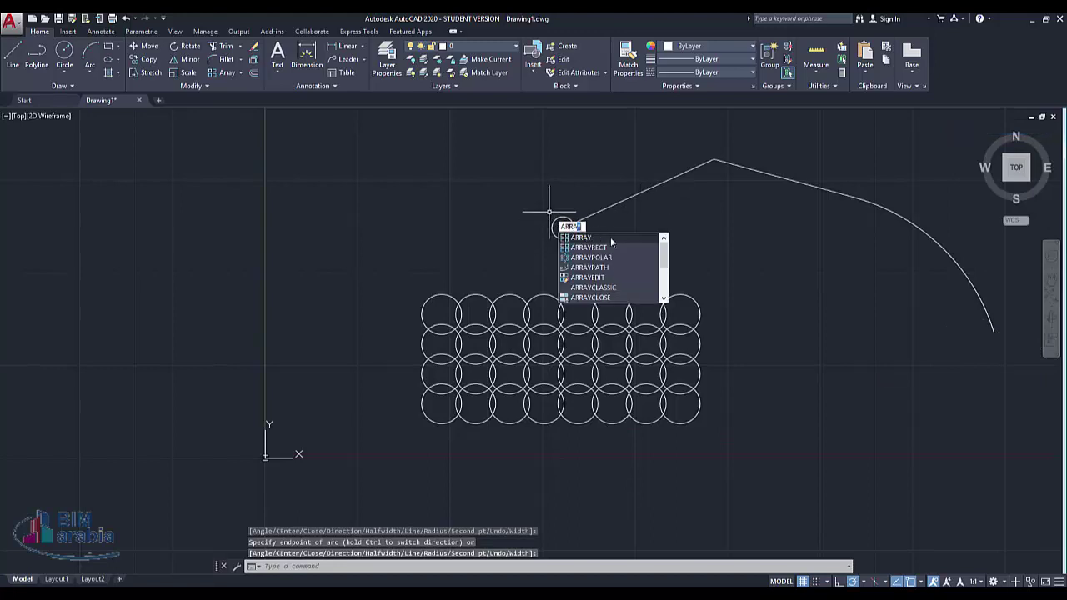
pyautogui.press('Return')
pyautogui.click(552, 229)
pyautogui.press('Return')
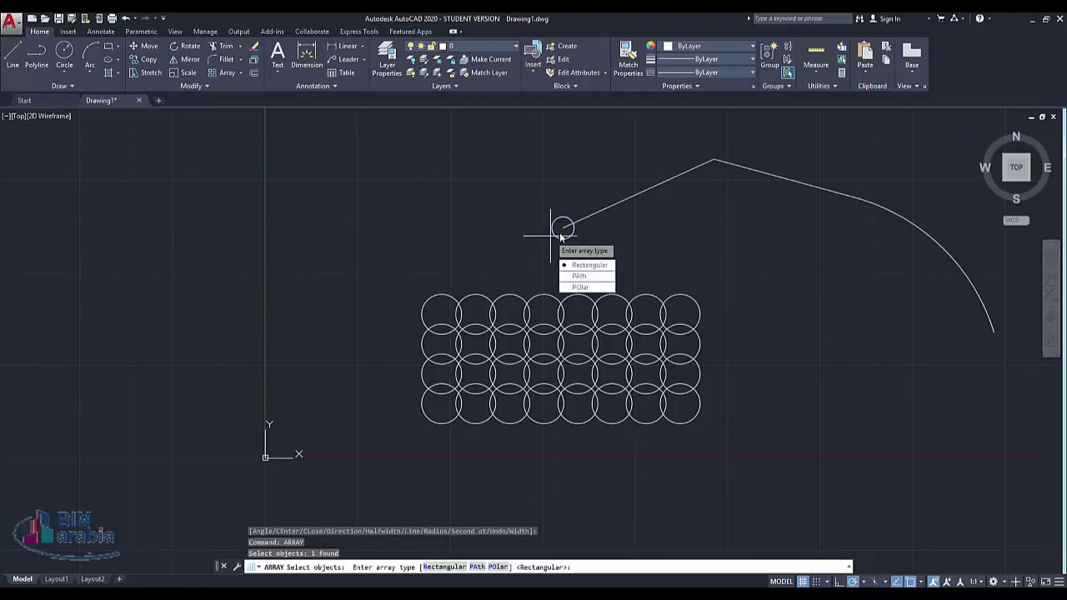
pyautogui.click(590, 275)
pyautogui.click(589, 212)
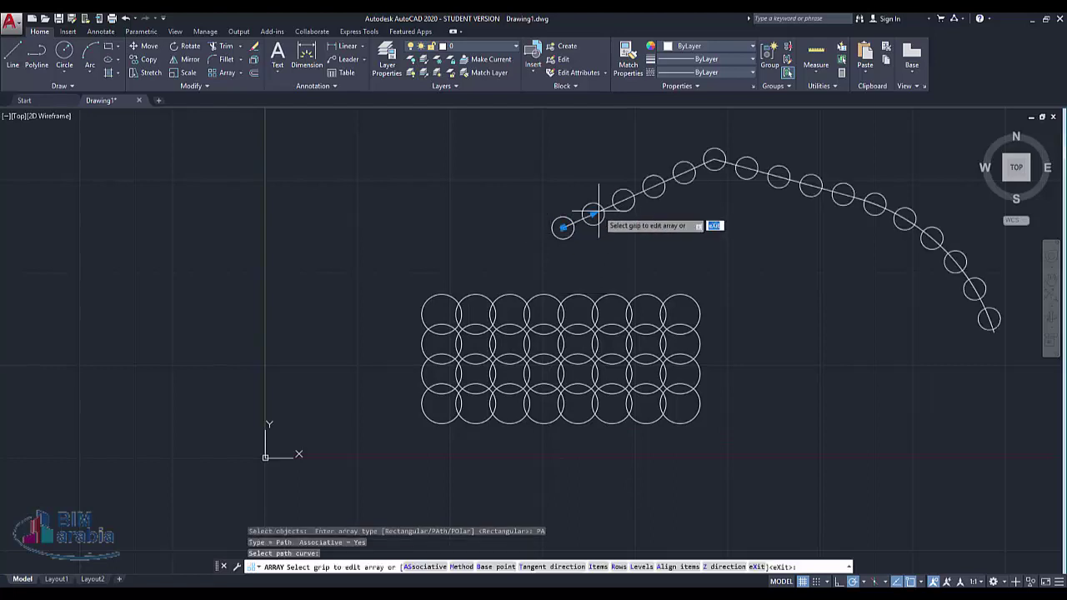
pyautogui.click(593, 215)
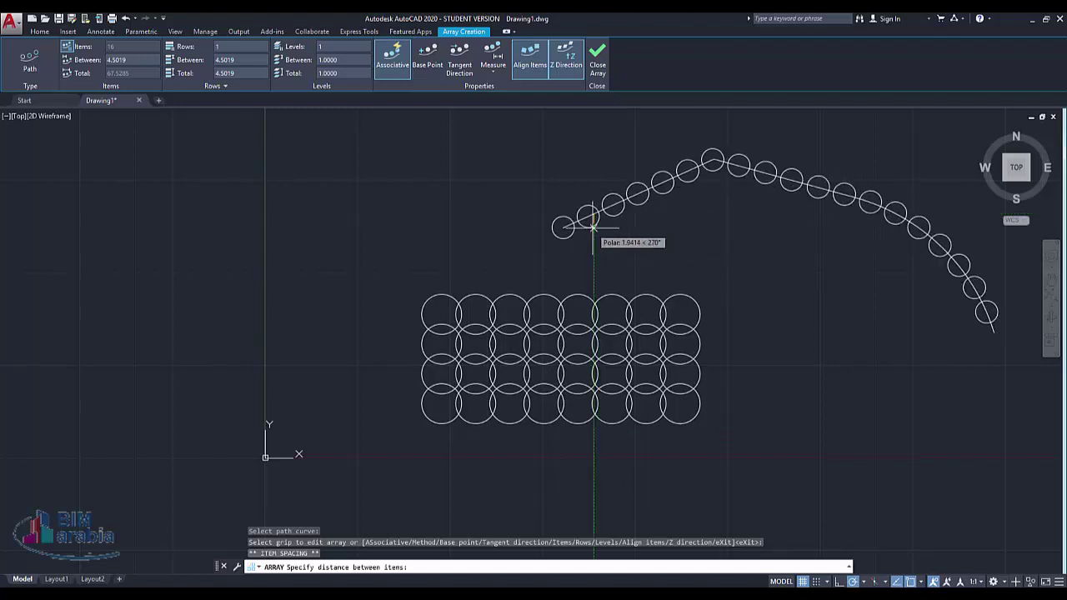
pyautogui.click(633, 226)
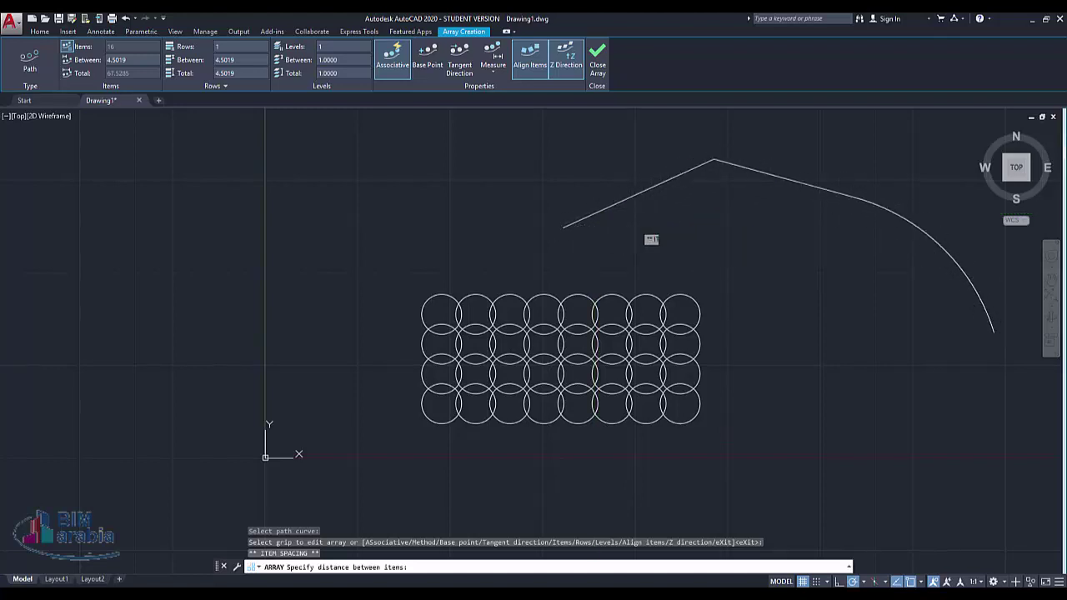
pyautogui.press('Escape')
pyautogui.press('Escape')
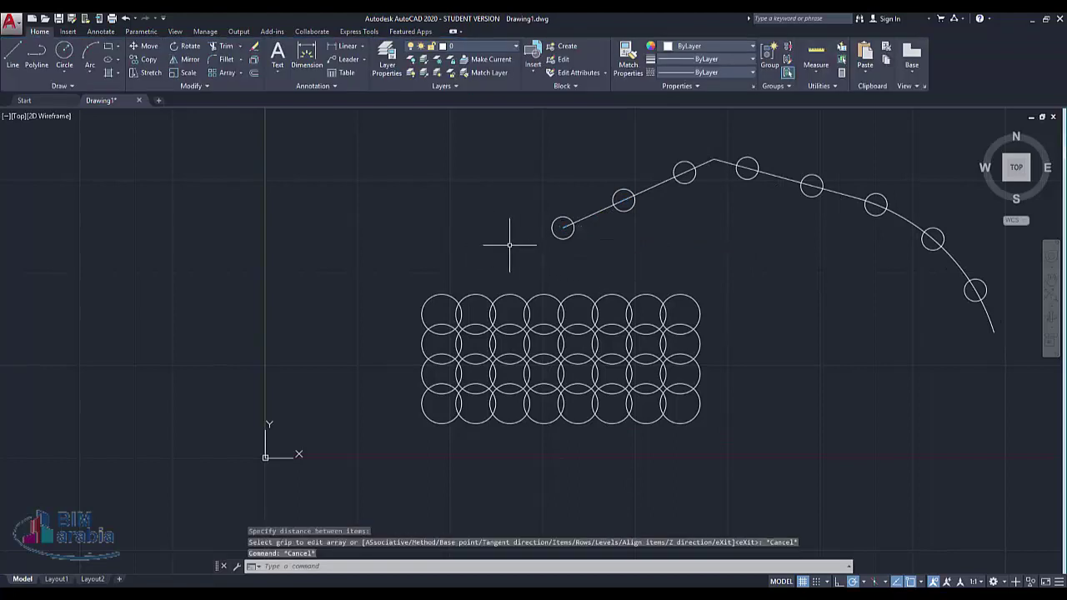
# - Draw a new circle left of the origin and window-select it
pyautogui.write('c')
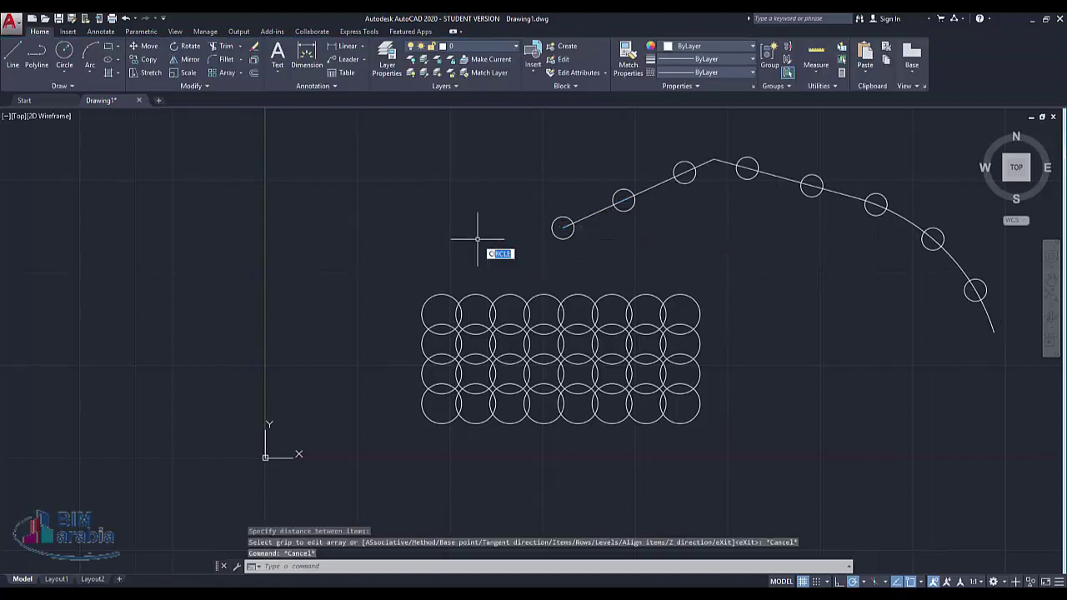
pyautogui.press('Return')
pyautogui.scroll(-2, 359, 346)
pyautogui.click(166, 371)
pyautogui.click(182, 372)
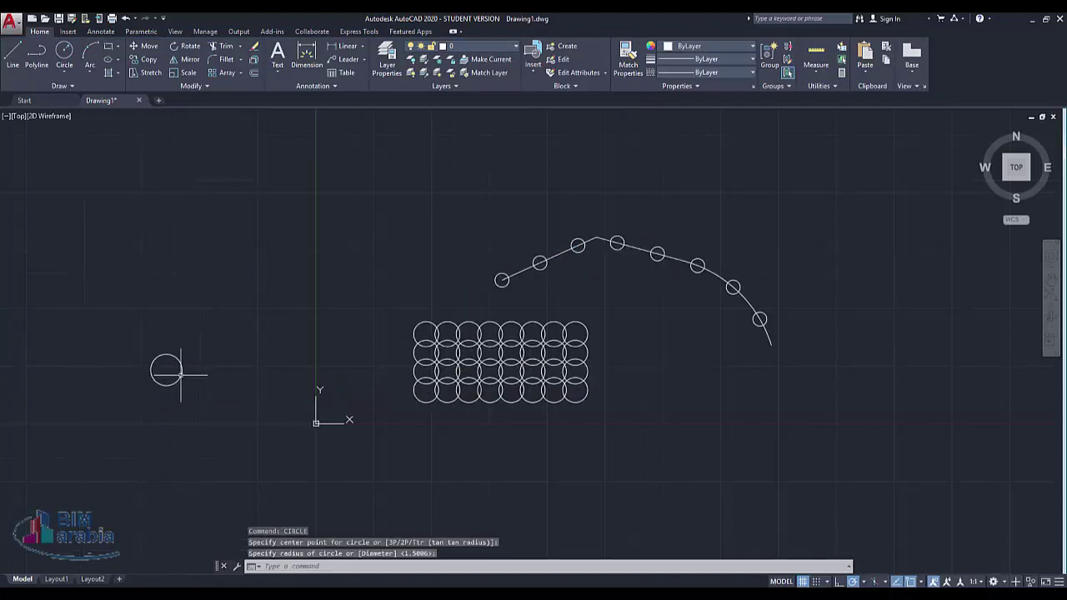
pyautogui.click(193, 387)
pyautogui.click(151, 327)
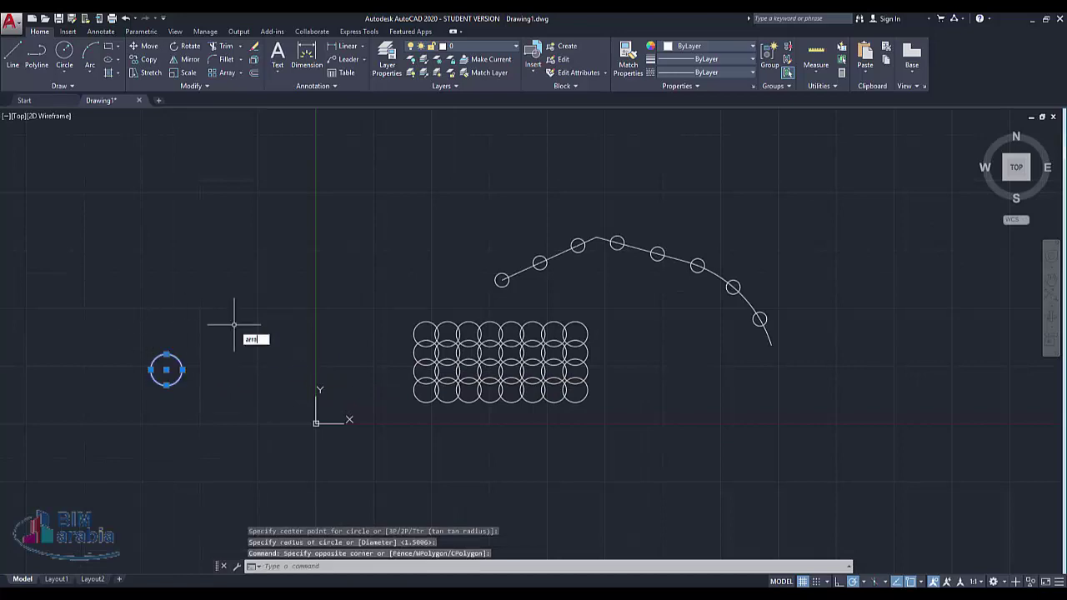
# - Polar-array the circle about a picked centre, reduced to three items over 120 degrees
pyautogui.press('Return')
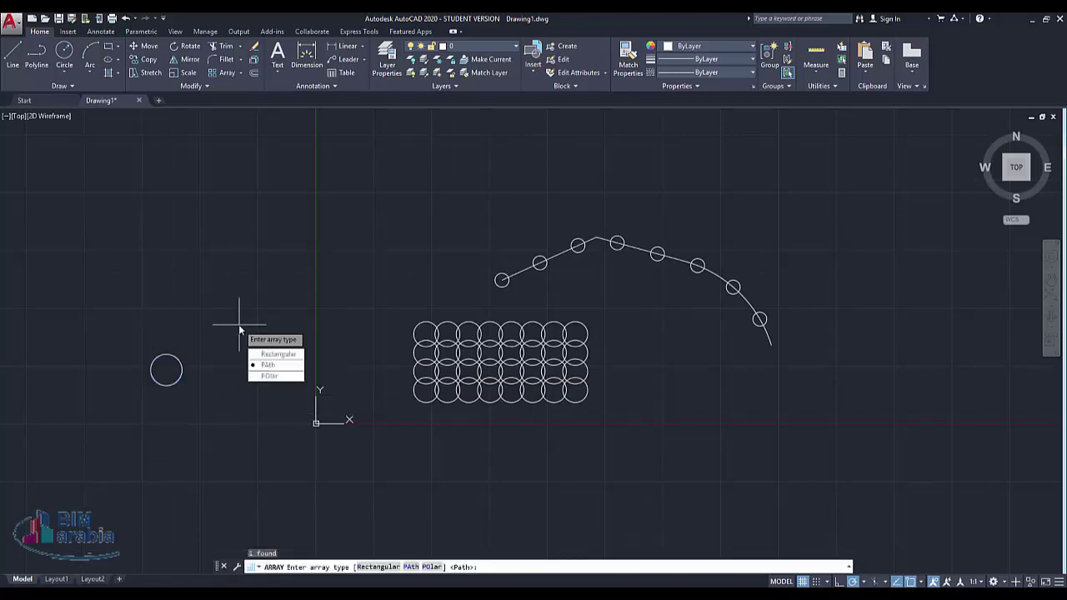
pyautogui.click(293, 379)
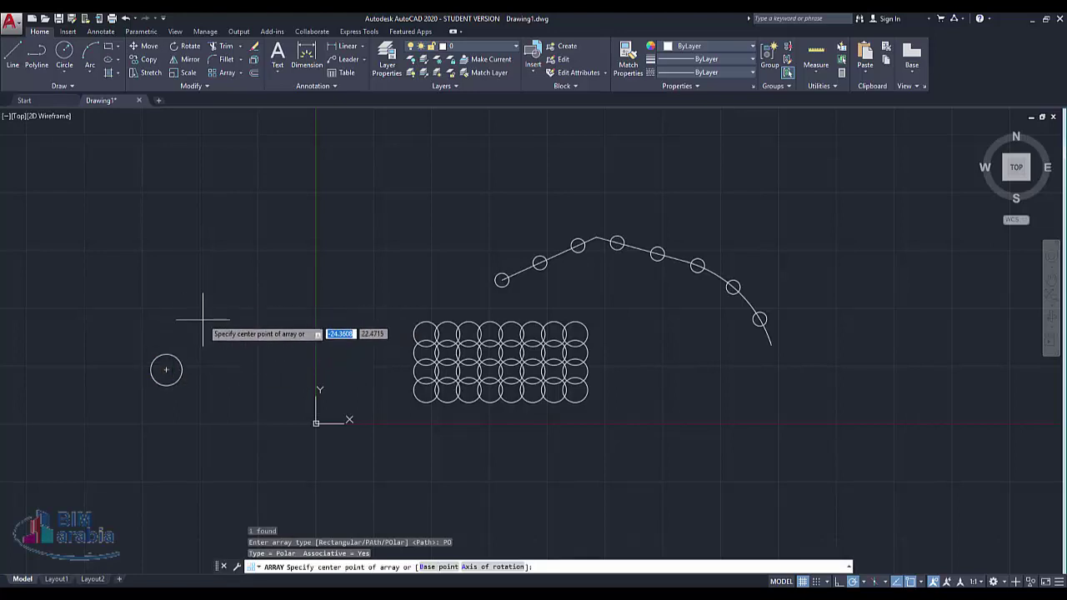
pyautogui.click(206, 282)
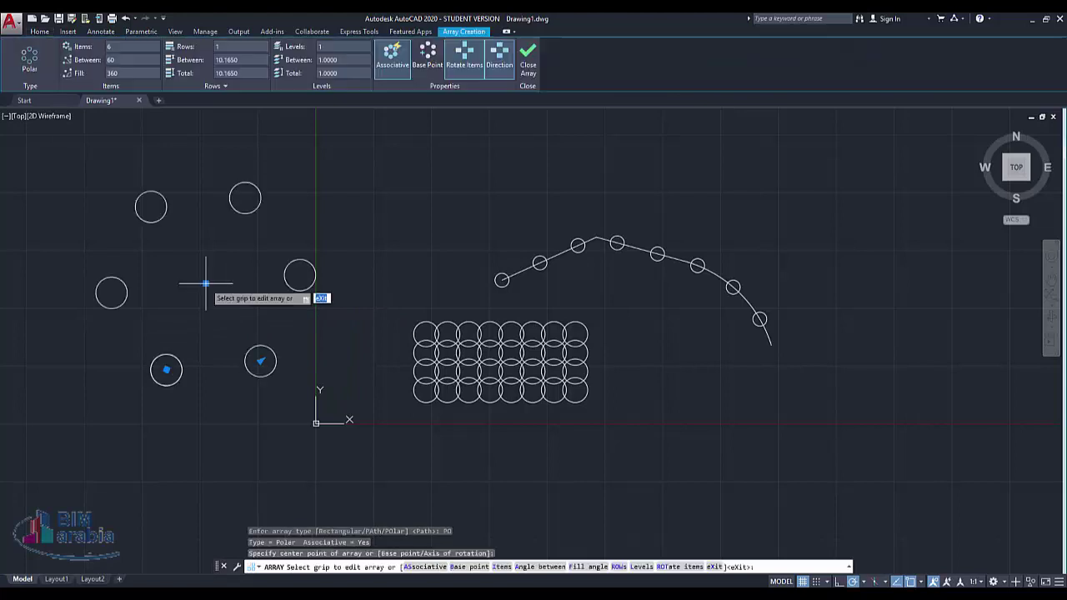
pyautogui.click(260, 361)
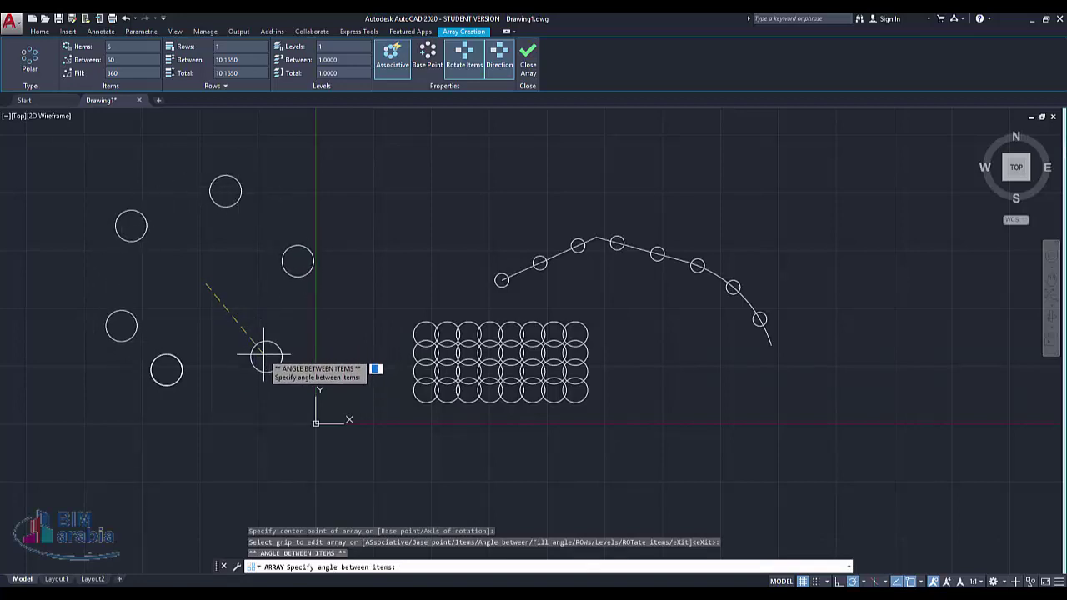
pyautogui.click(258, 358)
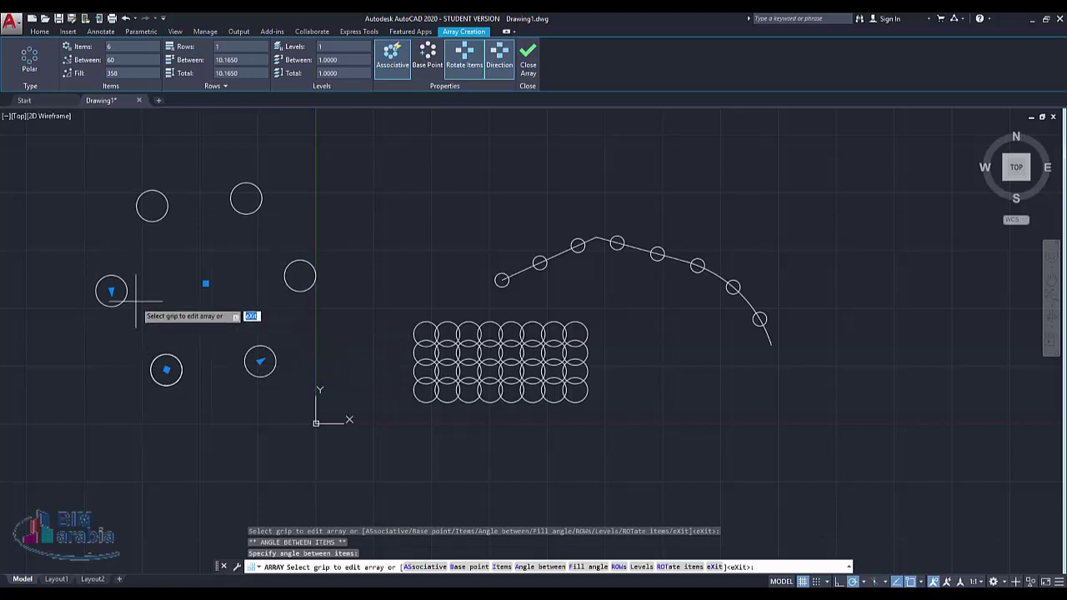
pyautogui.click(111, 291)
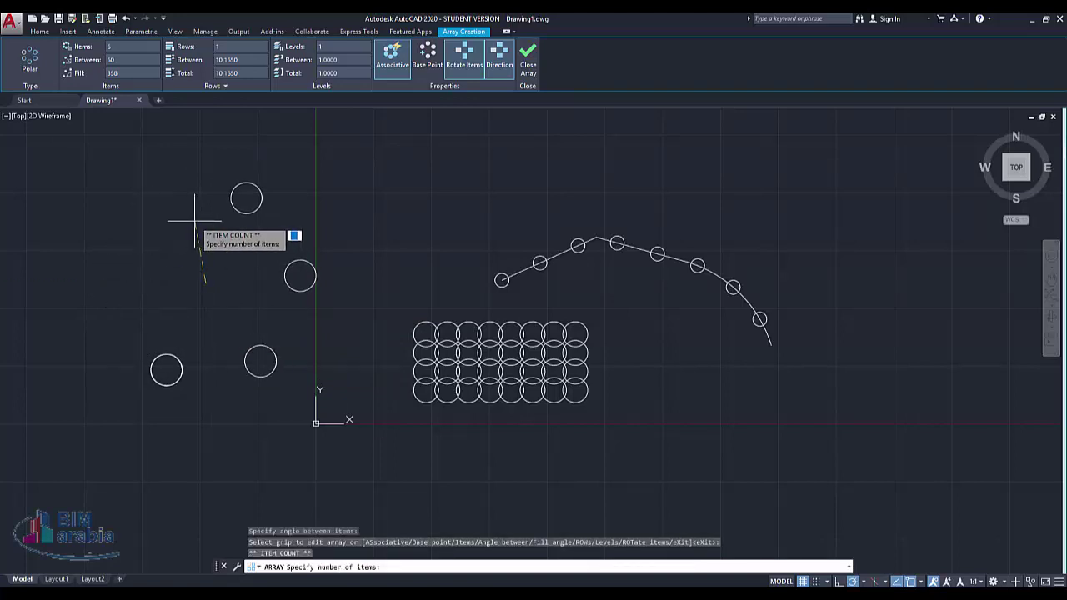
pyautogui.click(265, 204)
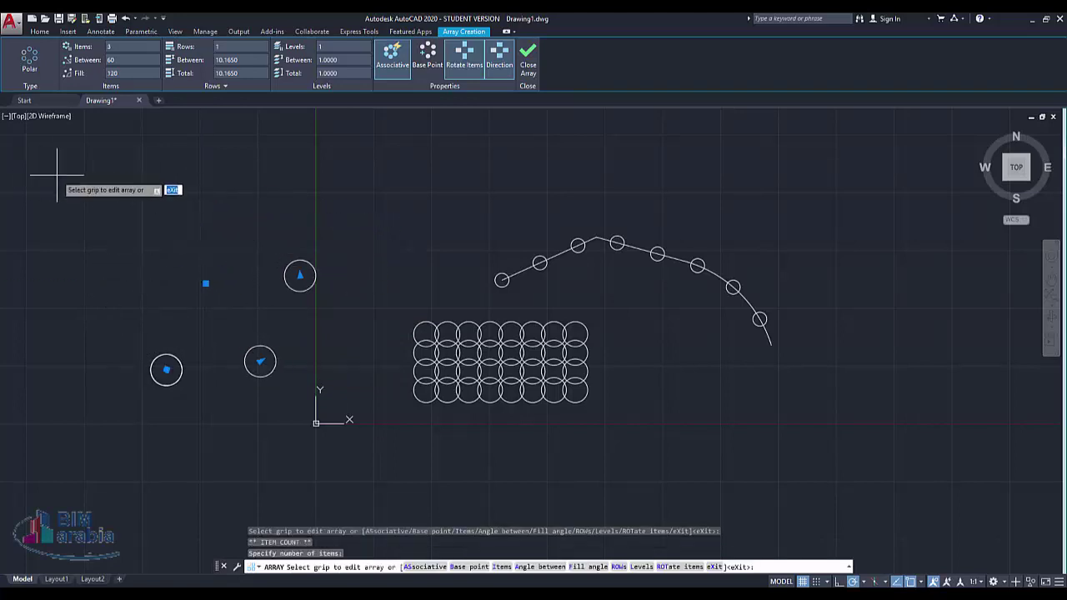
pyautogui.press('Return')
# - Pan to empty space and draw a new circle there
pyautogui.moveTo(916, 442); pyautogui.dragTo(430, 359, button='middle')
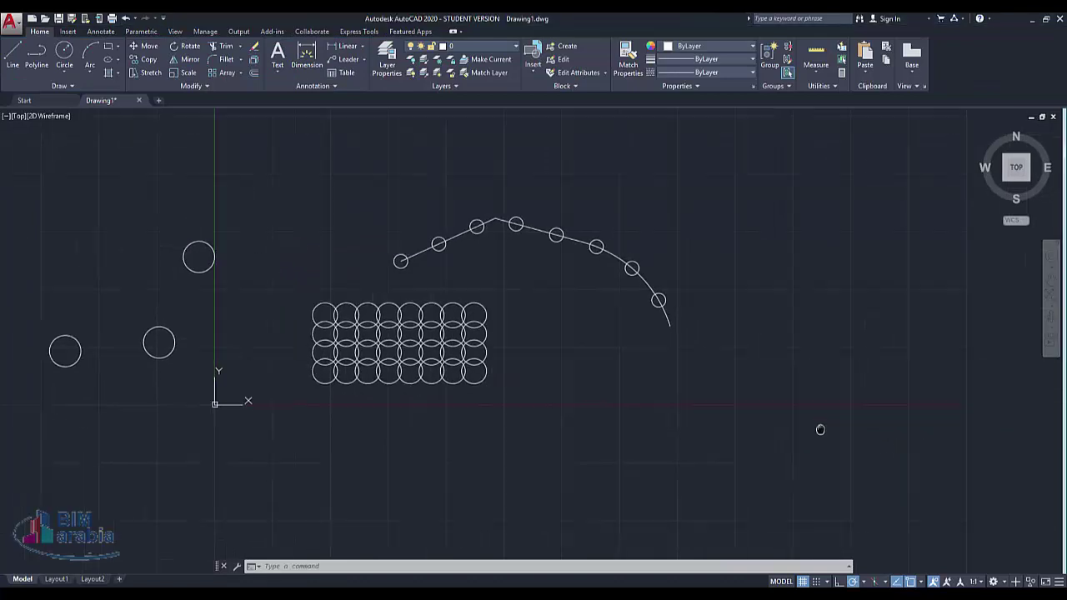
pyautogui.write('Cir')
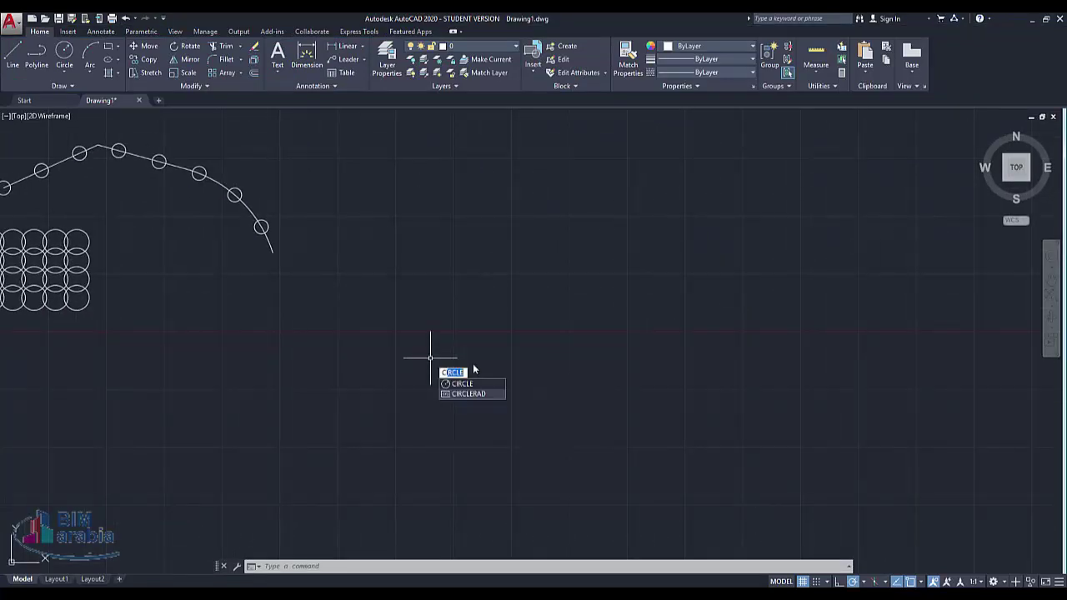
pyautogui.write('cle')
pyautogui.press('Return')
pyautogui.click(551, 394)
pyautogui.click(582, 395)
pyautogui.write('ARRAY')
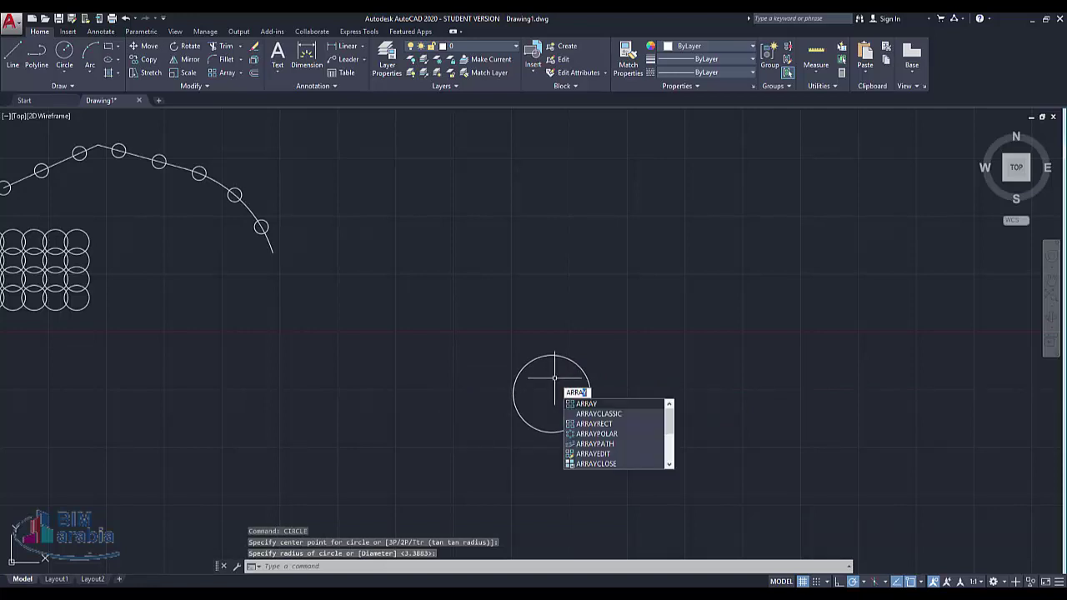
# - Open ARRAYCLASSIC set to Rectangular Array with 4 rows, 4 columns and 200 offsets
pyautogui.write('c')
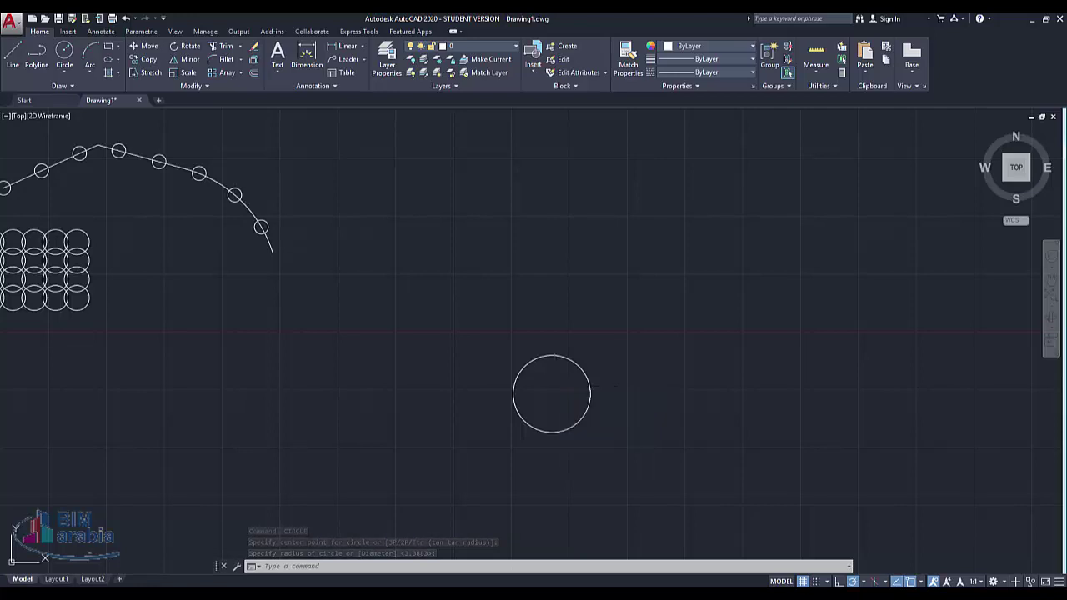
pyautogui.press('Return')
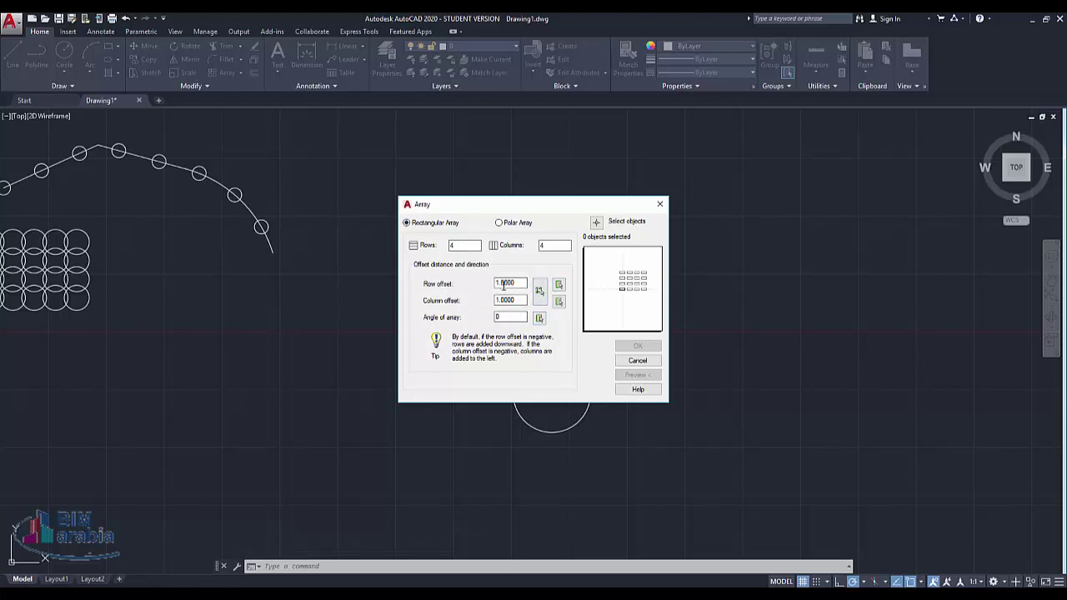
pyautogui.click(512, 223)
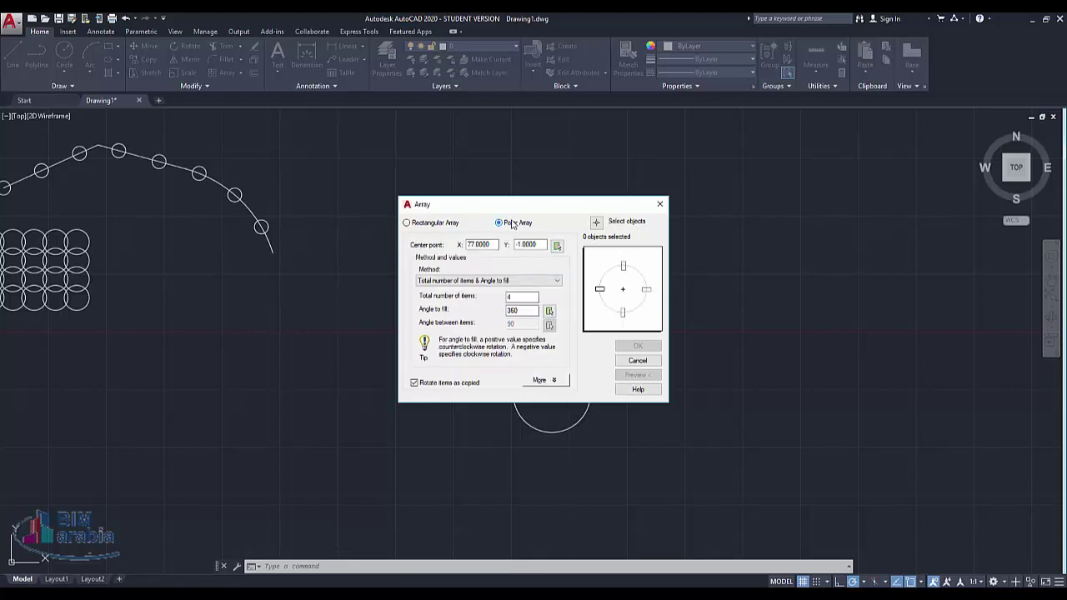
pyautogui.click(408, 222)
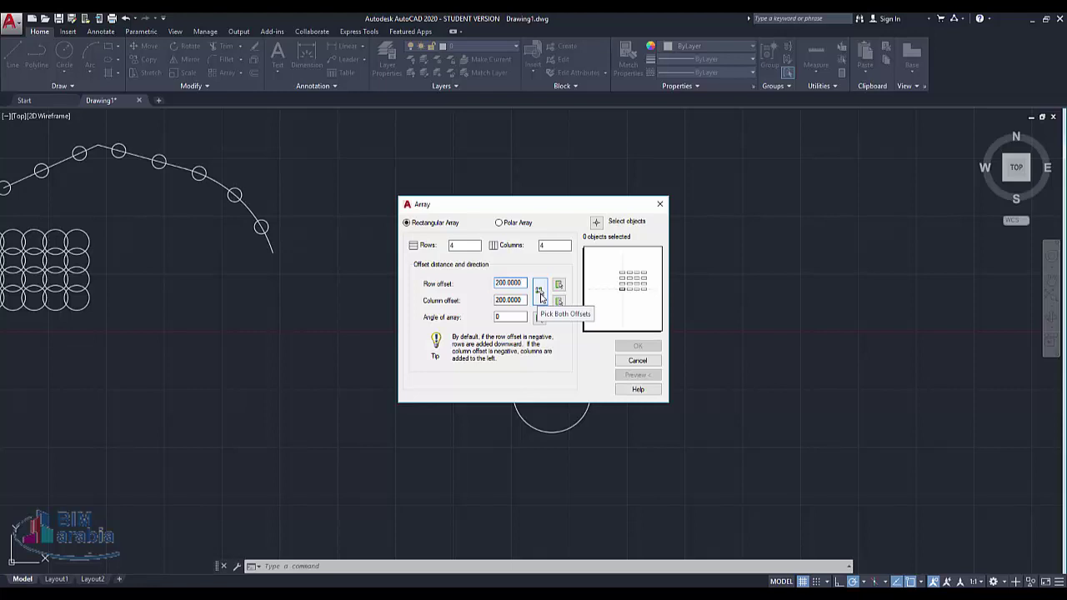
# - Create a 4×4 classic array of the circle with both offsets picked as a drawn cell
pyautogui.click(596, 223)
pyautogui.click(516, 377)
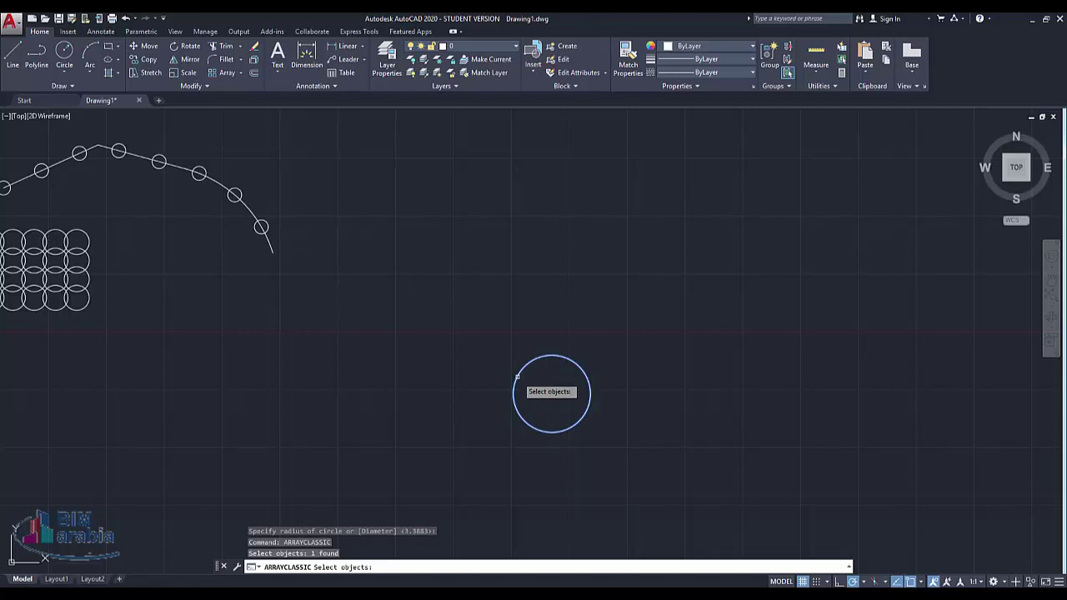
pyautogui.press('Return')
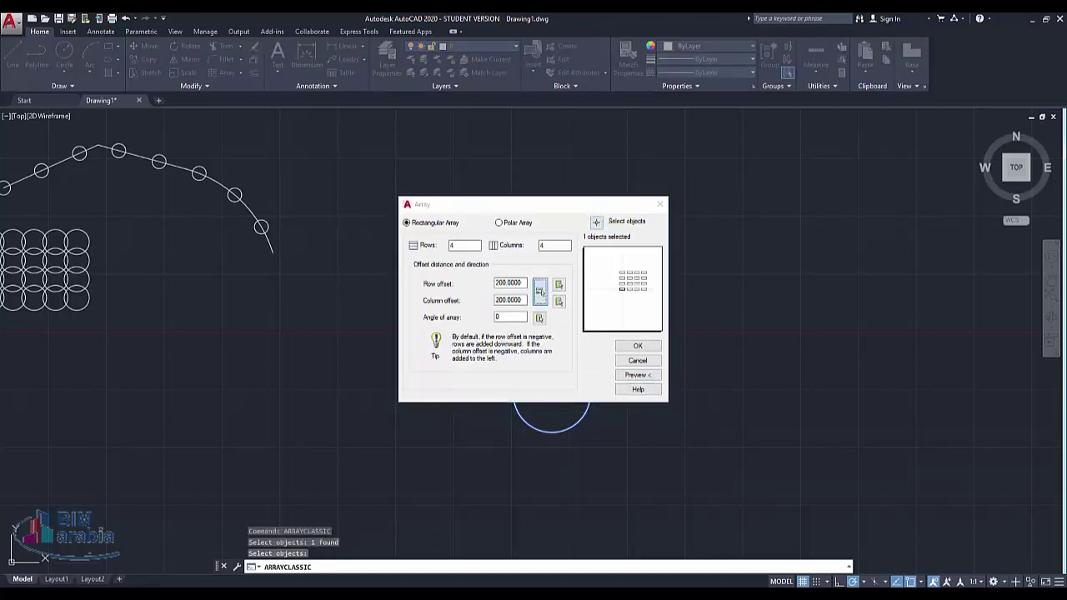
pyautogui.click(538, 292)
pyautogui.click(557, 397)
pyautogui.click(662, 339)
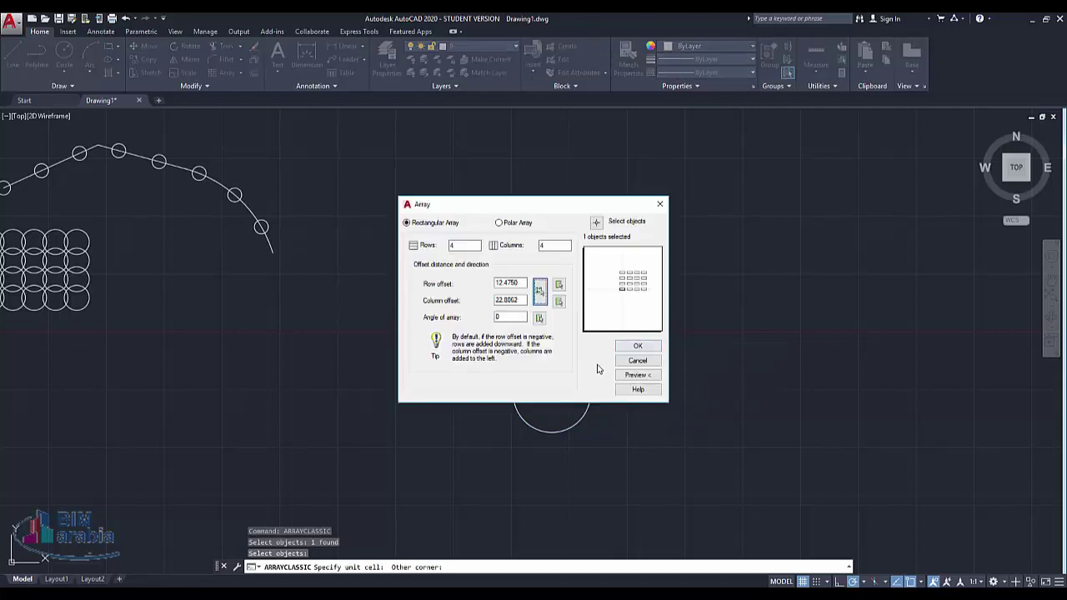
pyautogui.click(638, 345)
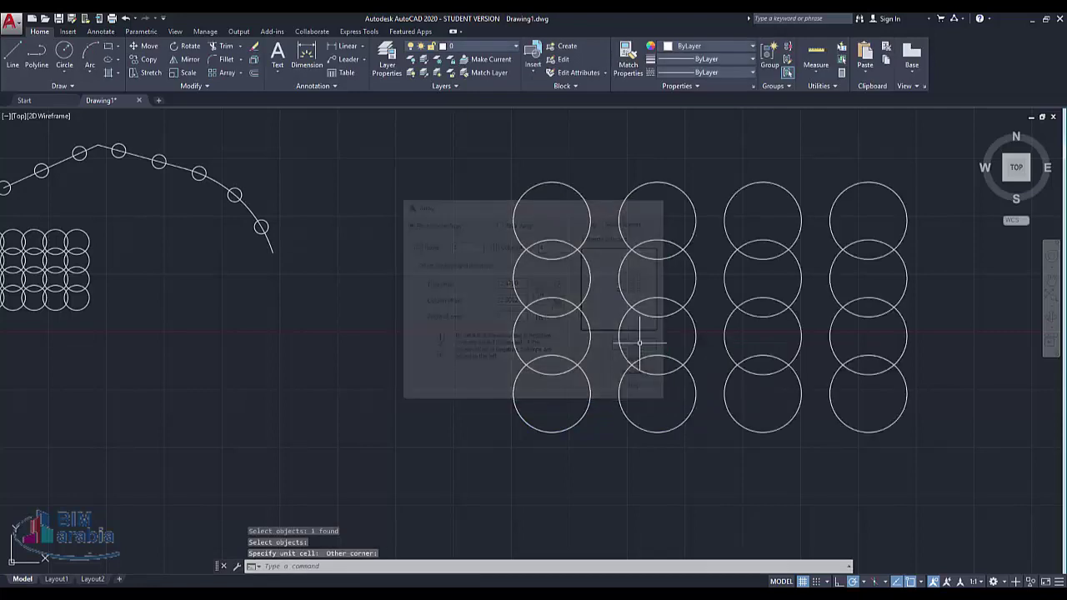
# - Undo the 4×4 grid and window-select the single circle
pyautogui.hotkey('ctrl', 'z')
pyautogui.click(519, 408)
pyautogui.click(445, 396)
pyautogui.write('A')
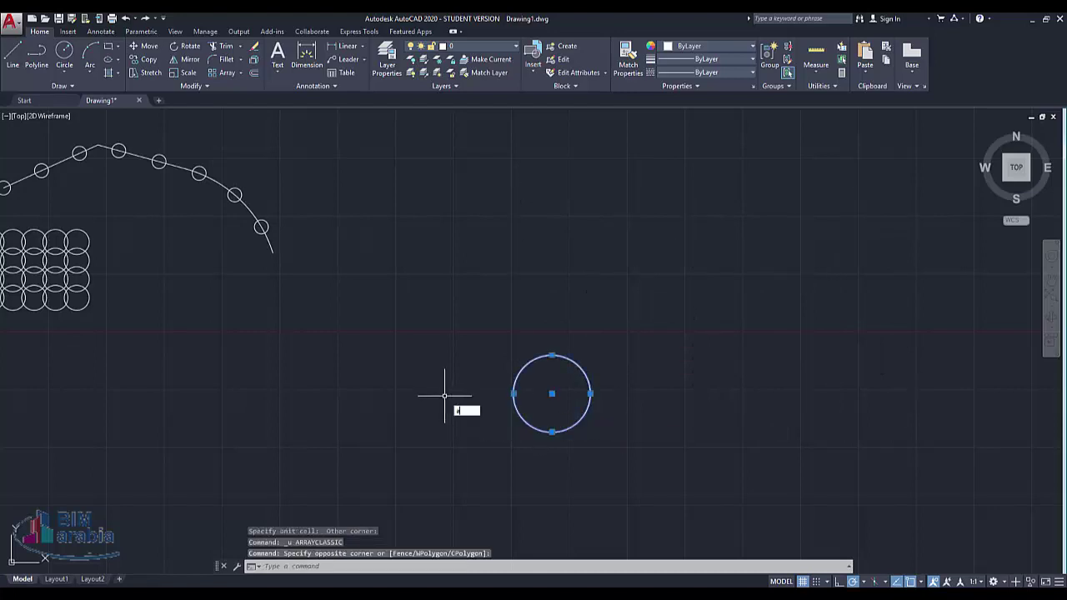
# - Create a classic polar array of 10 circles filling 360° around a picked centre
pyautogui.write('RRA')
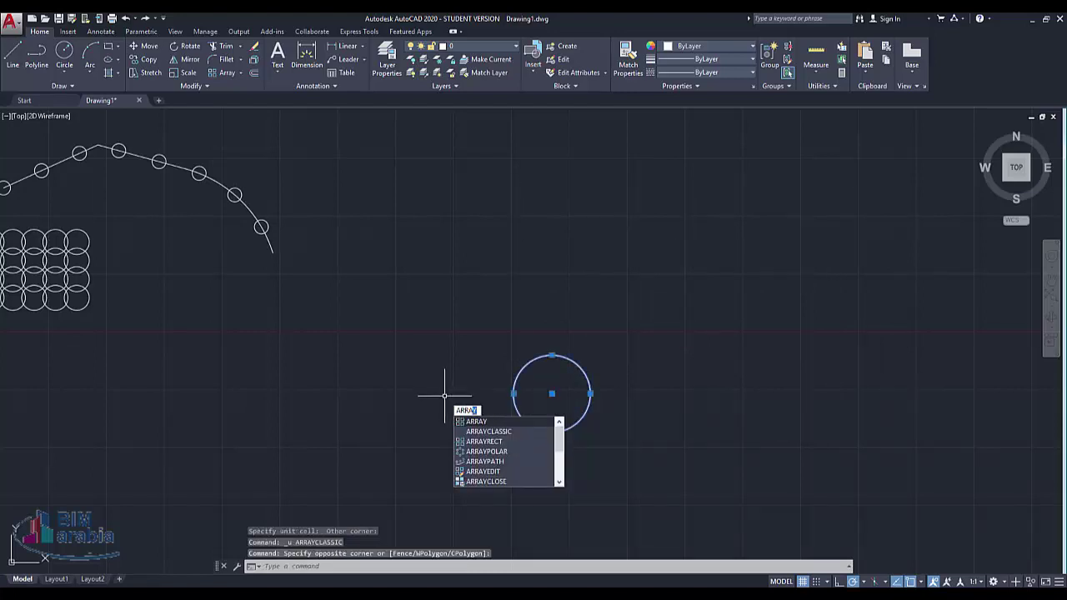
pyautogui.write('Y')
pyautogui.press('Down')
pyautogui.press('Return')
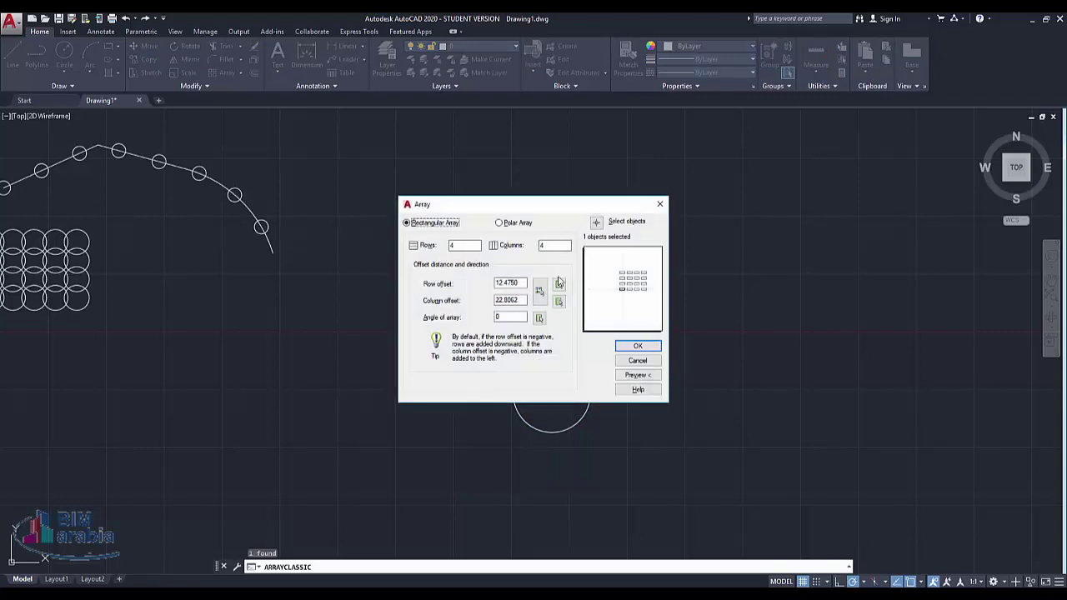
pyautogui.click(516, 223)
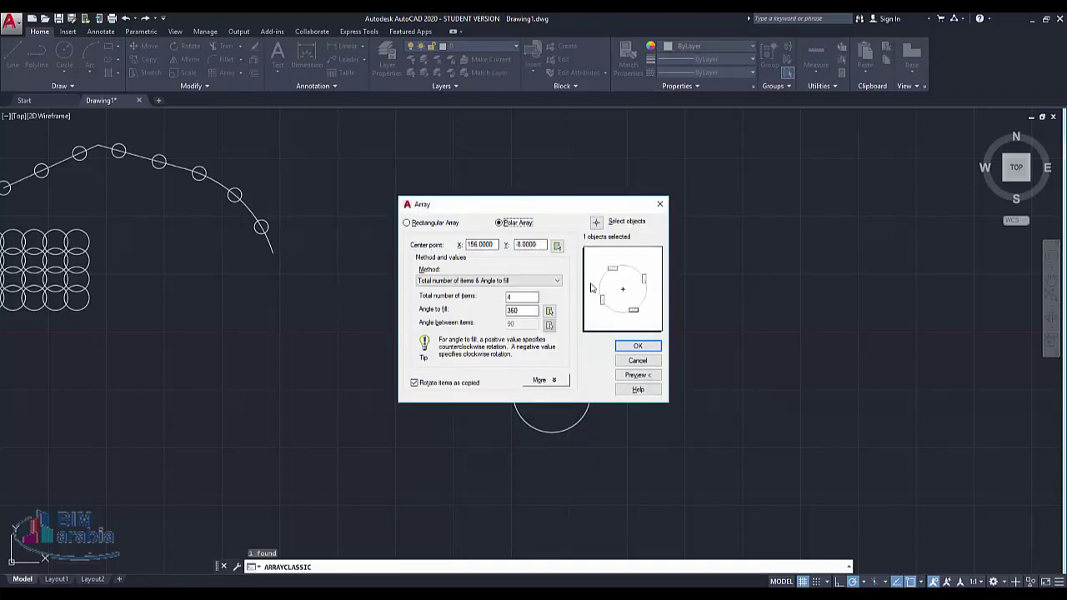
pyautogui.click(595, 225)
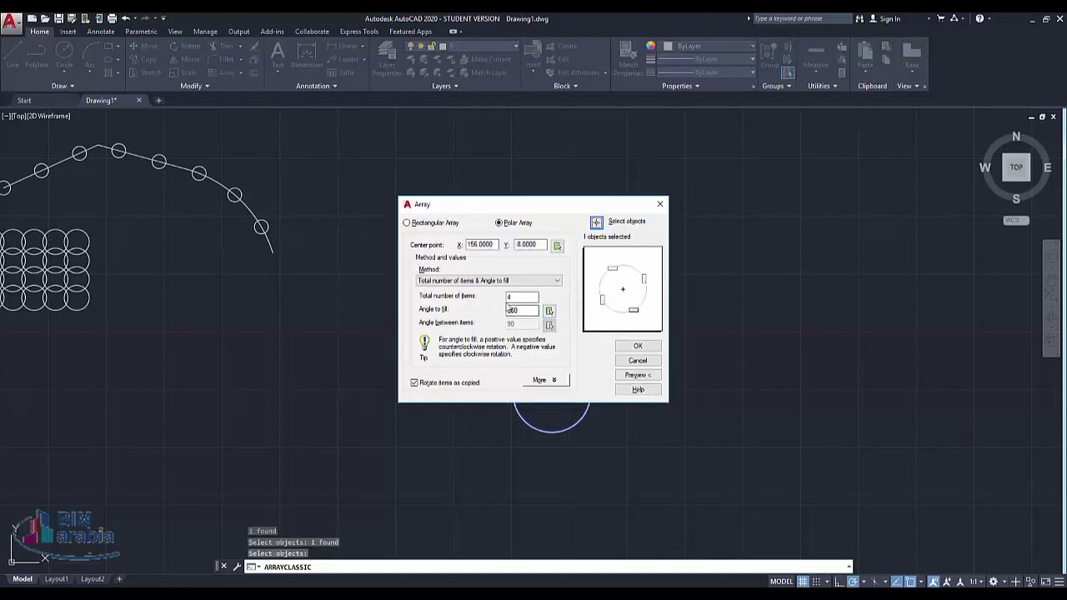
pyautogui.doubleClick(510, 310)
pyautogui.click(557, 247)
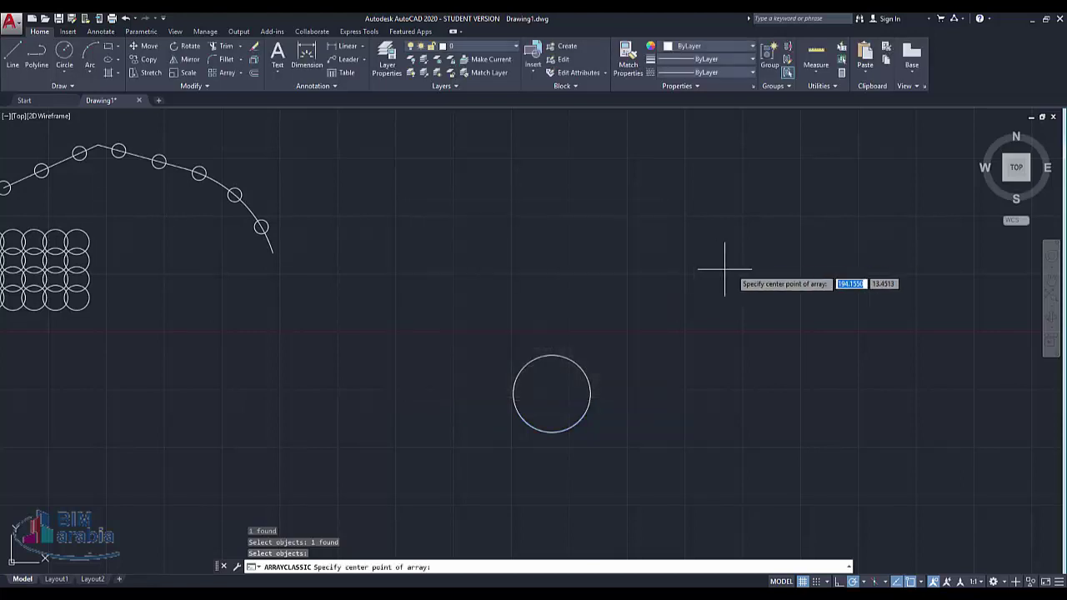
pyautogui.click(733, 267)
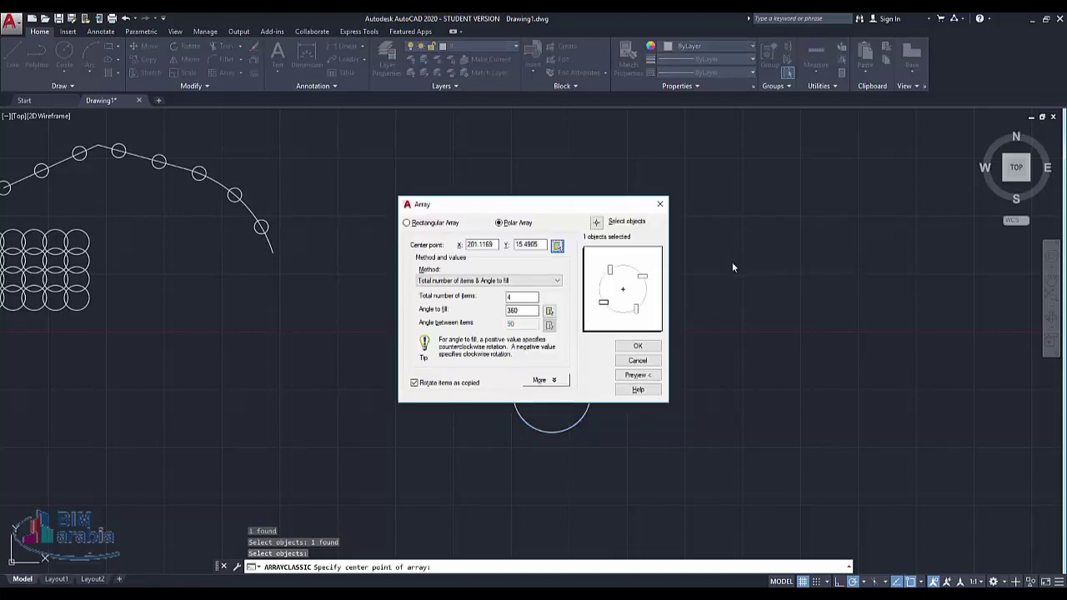
pyautogui.doubleClick(521, 298)
pyautogui.write('10')
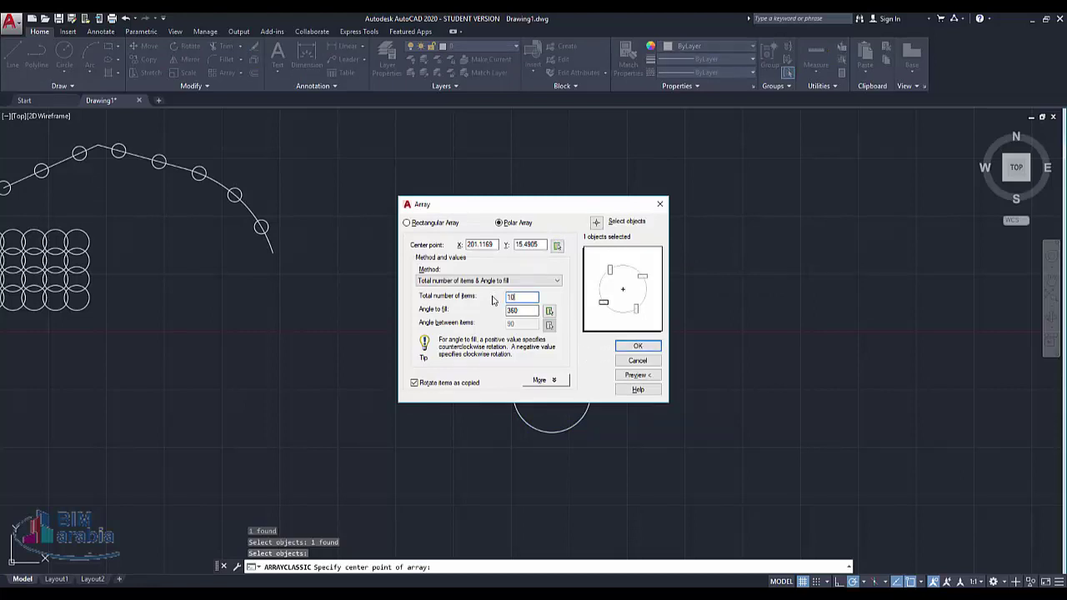
pyautogui.click(638, 345)
pyautogui.scroll(-3, 768, 409)
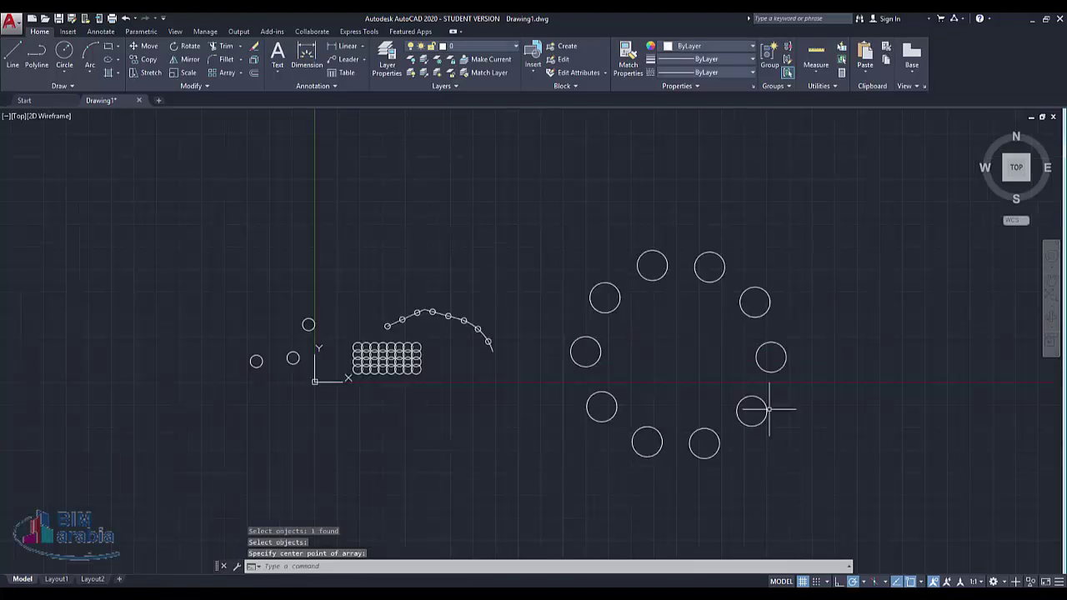